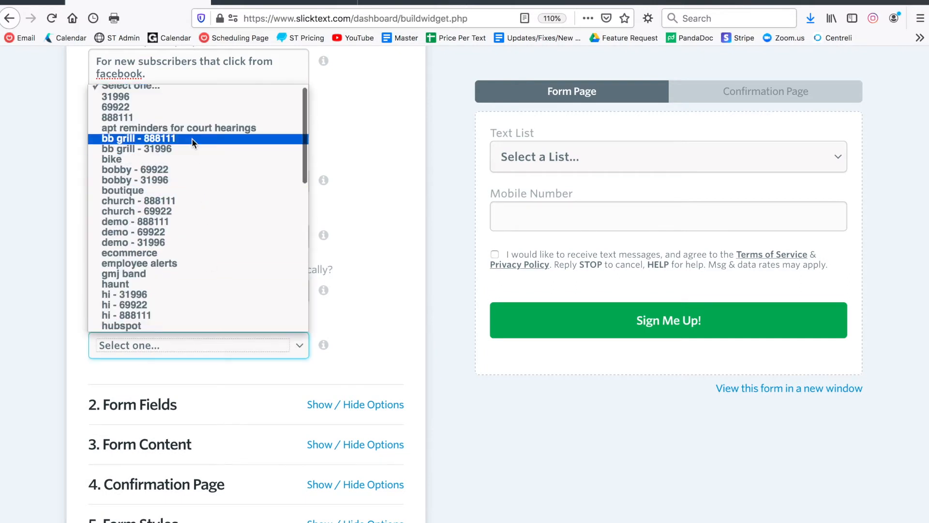
# Link the form to the 'bb grill - 888111' list and collapse Basic Setup.
pyautogui.click(191, 138)
pyautogui.scroll(5, 378, 184)
pyautogui.click(394, 155)
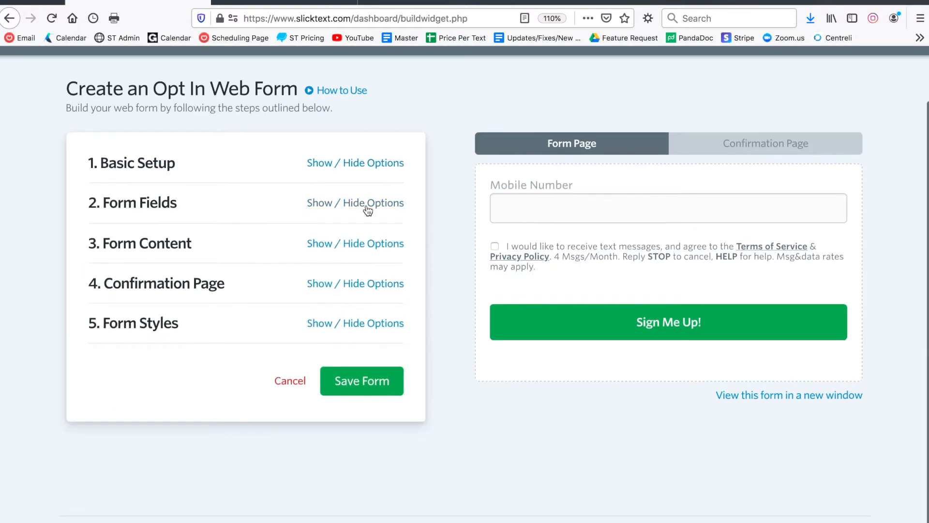
# Turn on the First Name, Last Name, Email and Birthdate fields under Form Fields.
pyautogui.click(368, 206)
pyautogui.scroll(-3, 242, 208)
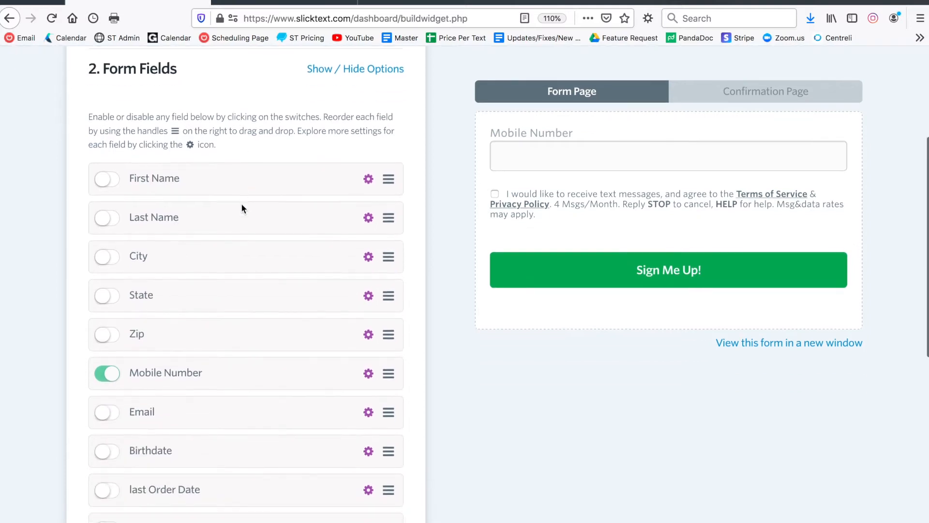
pyautogui.click(279, 1)
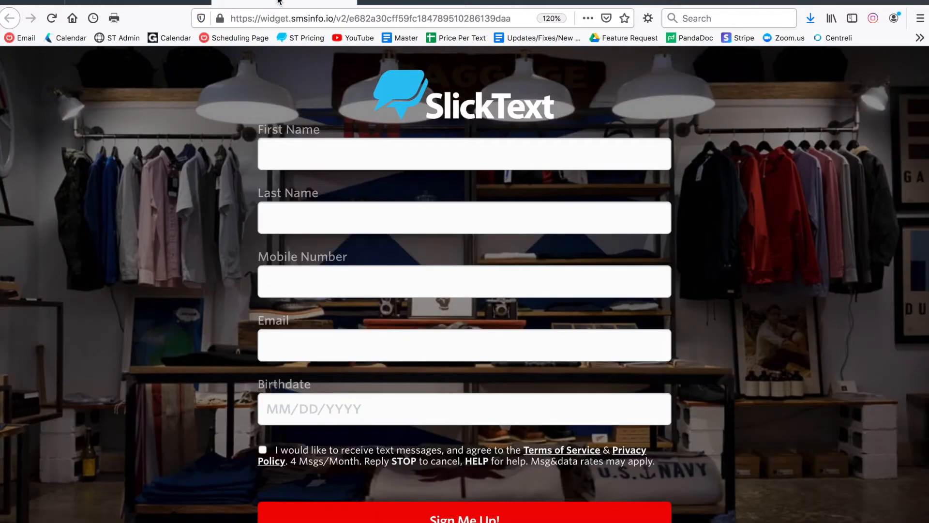
pyautogui.click(164, 2)
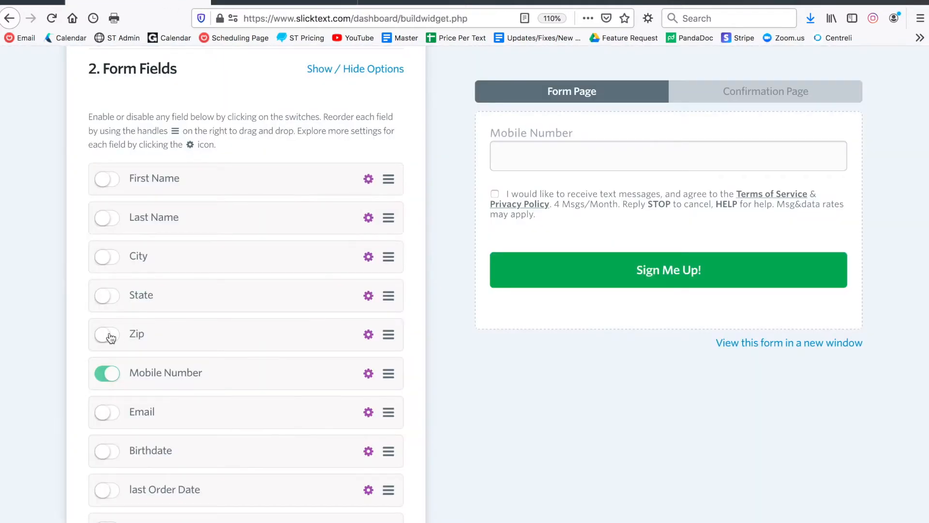
pyautogui.click(116, 180)
pyautogui.click(108, 217)
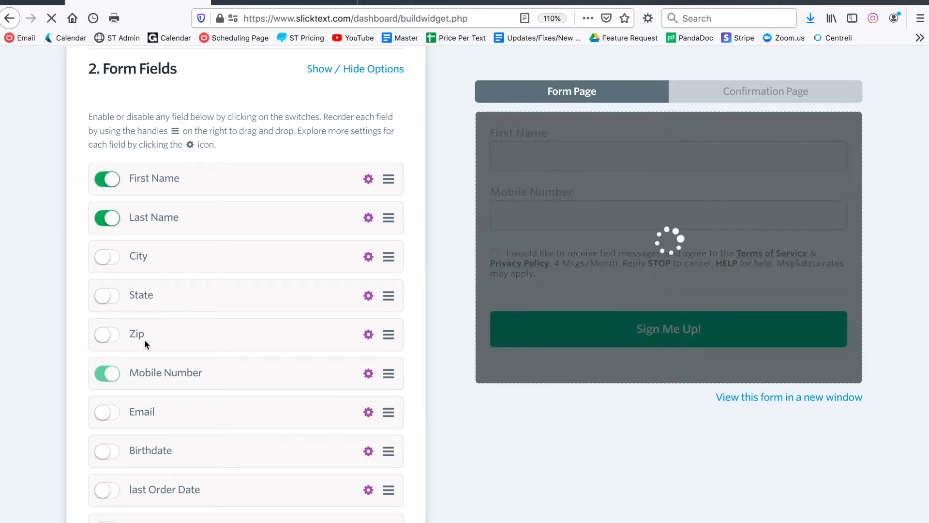
pyautogui.click(107, 413)
pyautogui.click(105, 452)
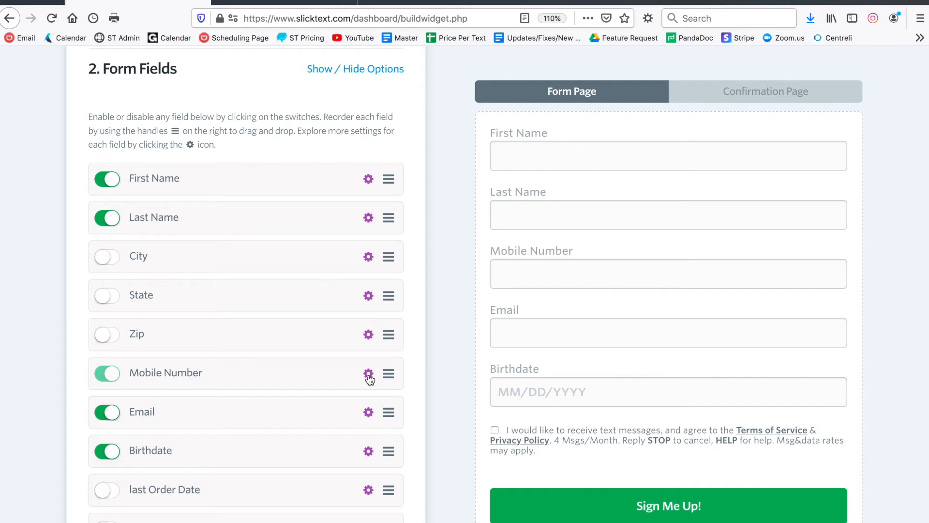
# Set First Name's 'Make this field required?' option to Yes.
pyautogui.click(369, 180)
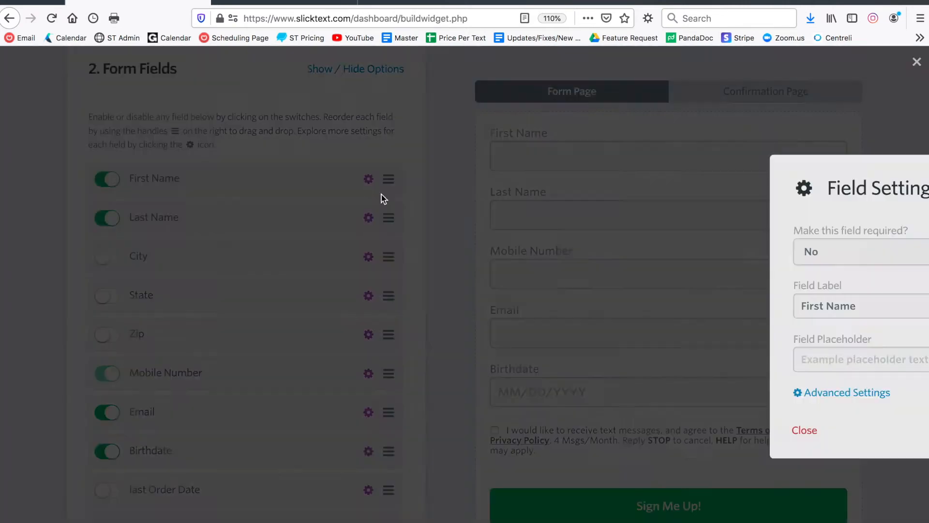
pyautogui.click(322, 252)
pyautogui.click(320, 257)
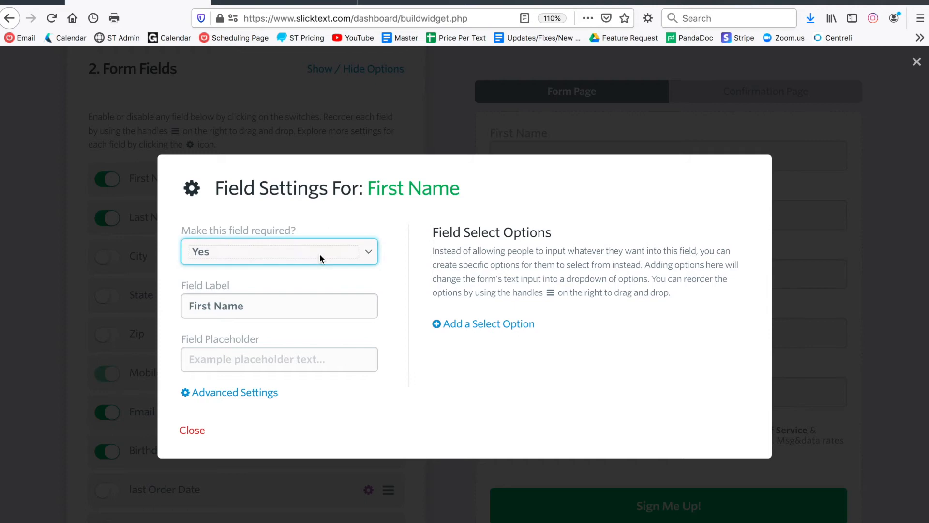
pyautogui.click(192, 430)
pyautogui.scroll(-2, 314, 278)
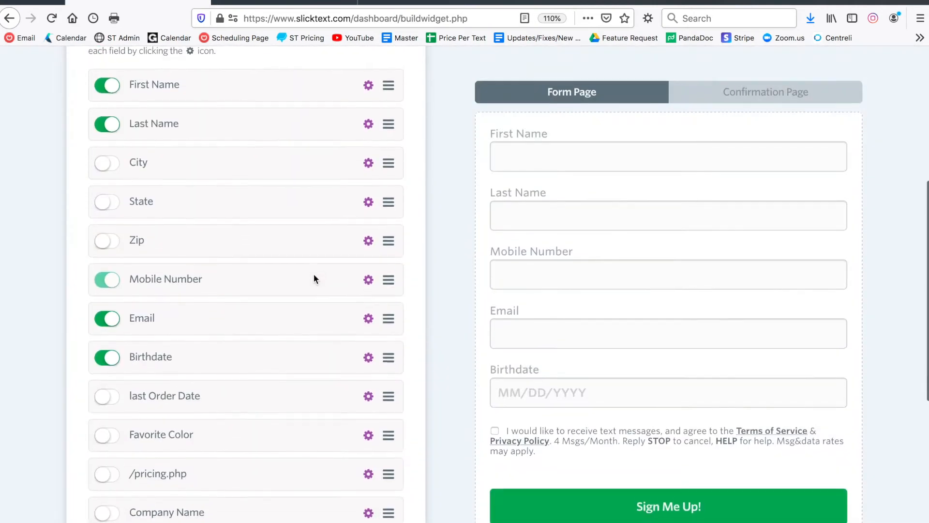
pyautogui.scroll(1, 314, 274)
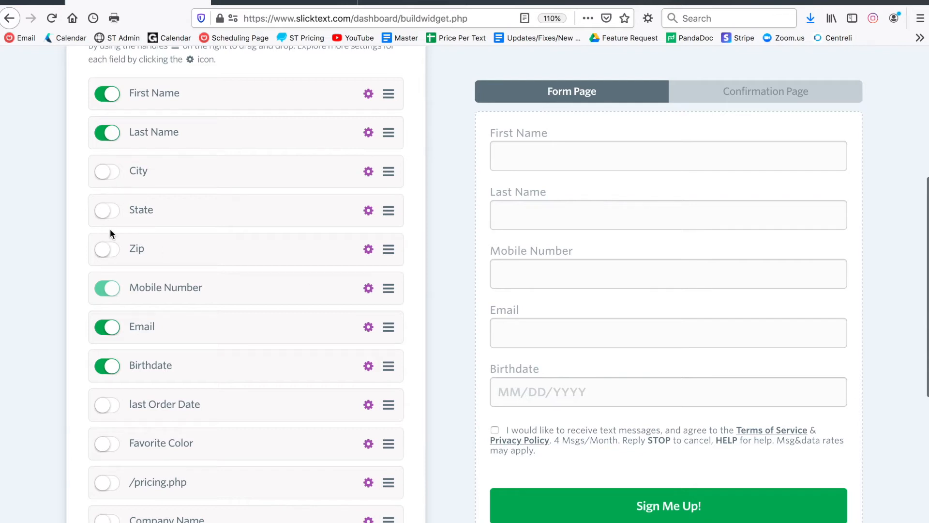
pyautogui.scroll(-2, 206, 314)
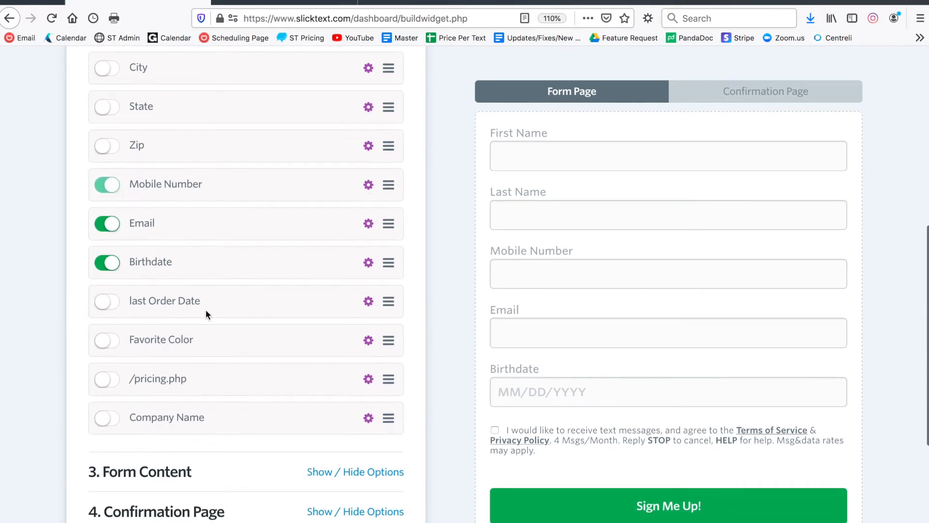
# Try the last Order Date, Favorite Color and Company Name fields, then remove them again.
pyautogui.click(107, 302)
pyautogui.click(108, 302)
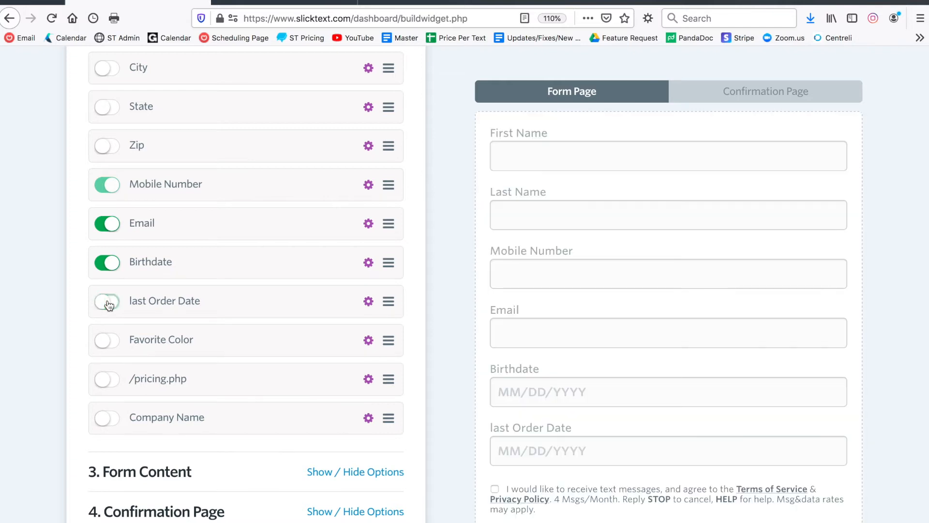
pyautogui.click(106, 340)
pyautogui.click(107, 340)
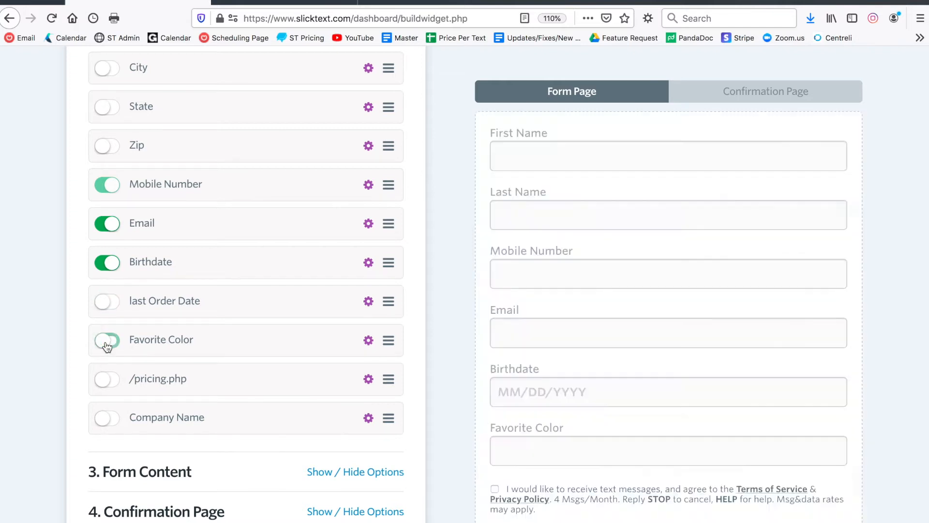
pyautogui.scroll(-1, 196, 356)
pyautogui.click(114, 387)
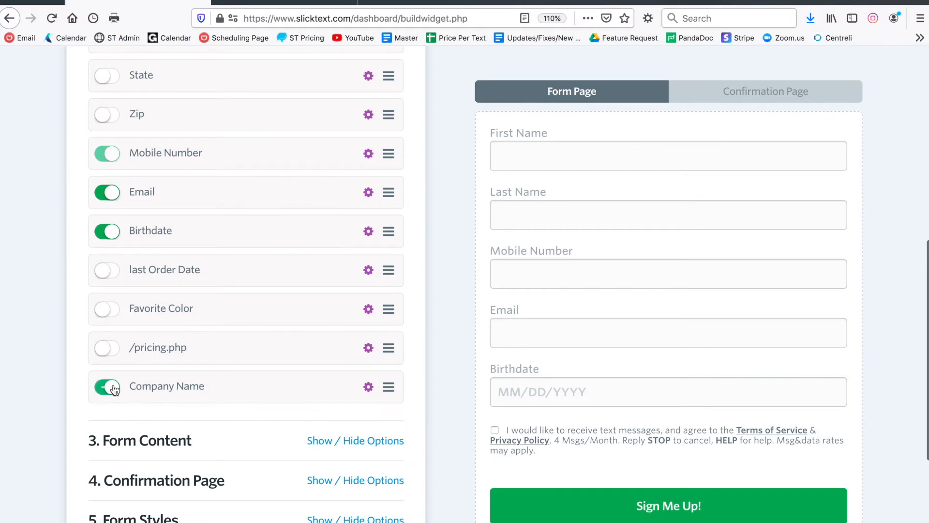
pyautogui.click(114, 387)
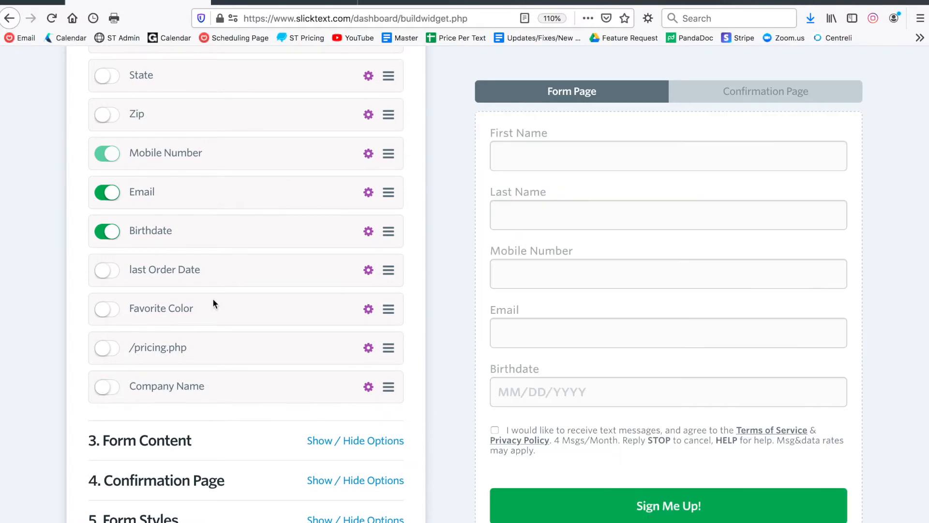
pyautogui.scroll(2, 300, 279)
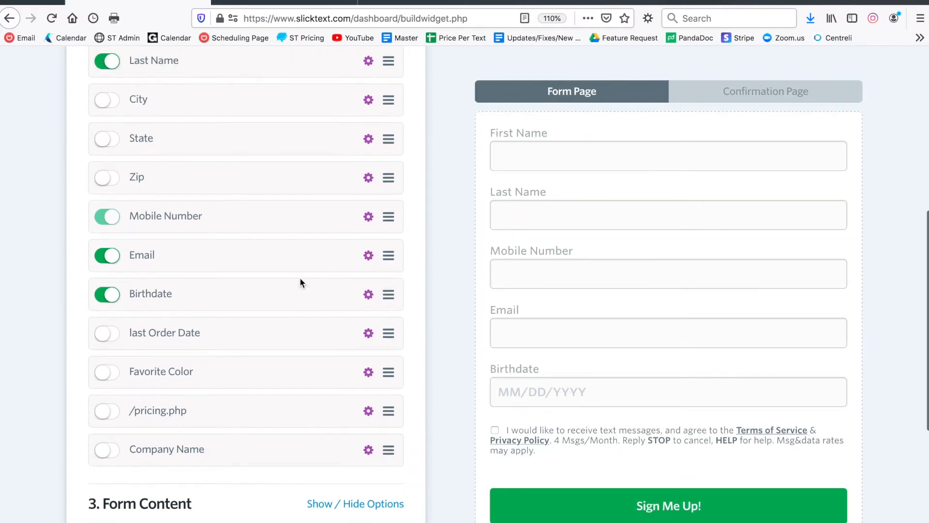
# Add three dropdown choice rows in the last Order Date field settings, then collapse Form Fields.
pyautogui.click(368, 333)
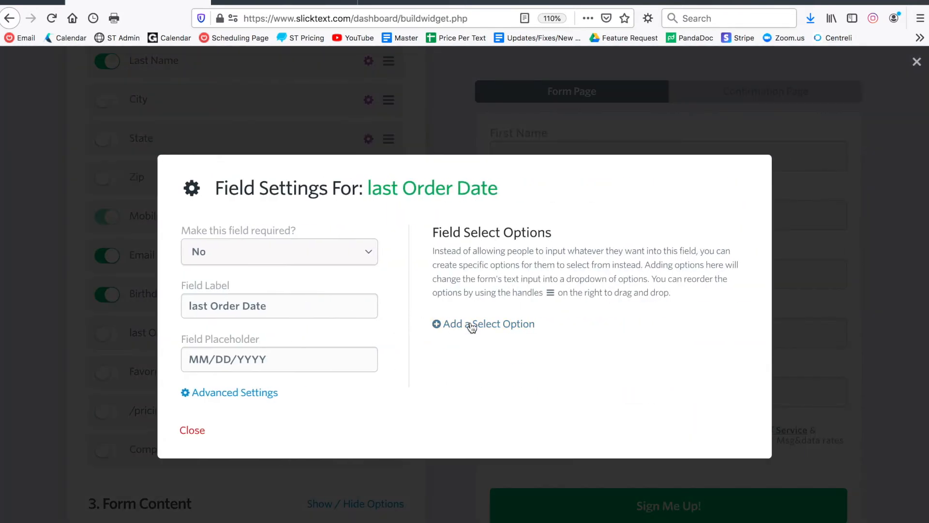
pyautogui.click(472, 328)
pyautogui.click(466, 352)
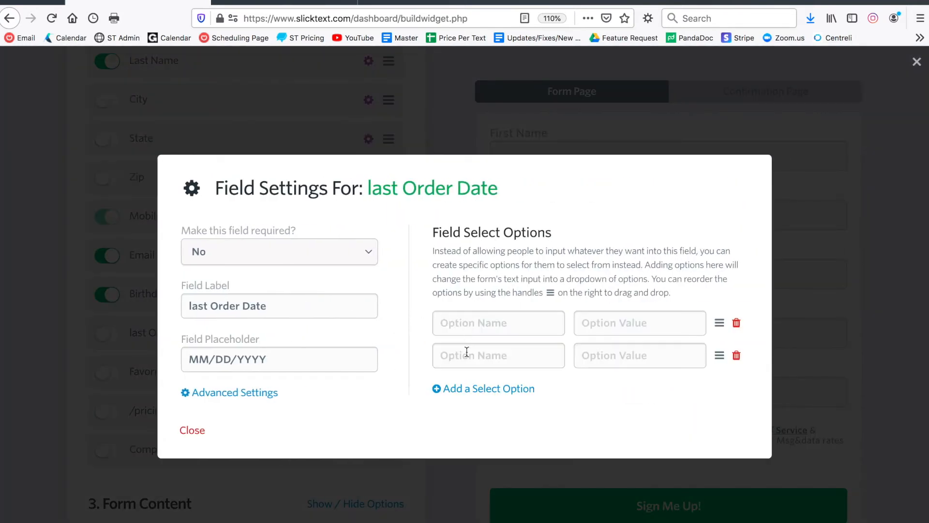
pyautogui.click(465, 386)
pyautogui.click(198, 444)
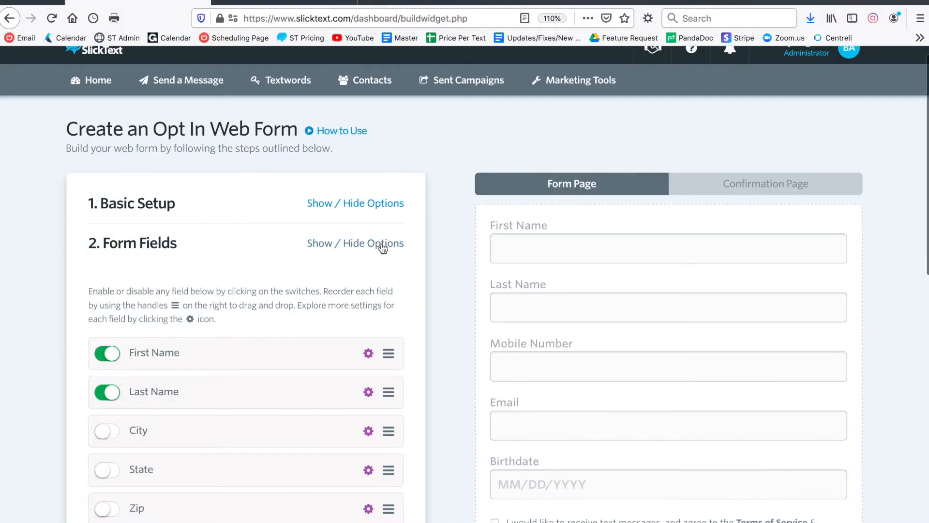
pyautogui.click(382, 243)
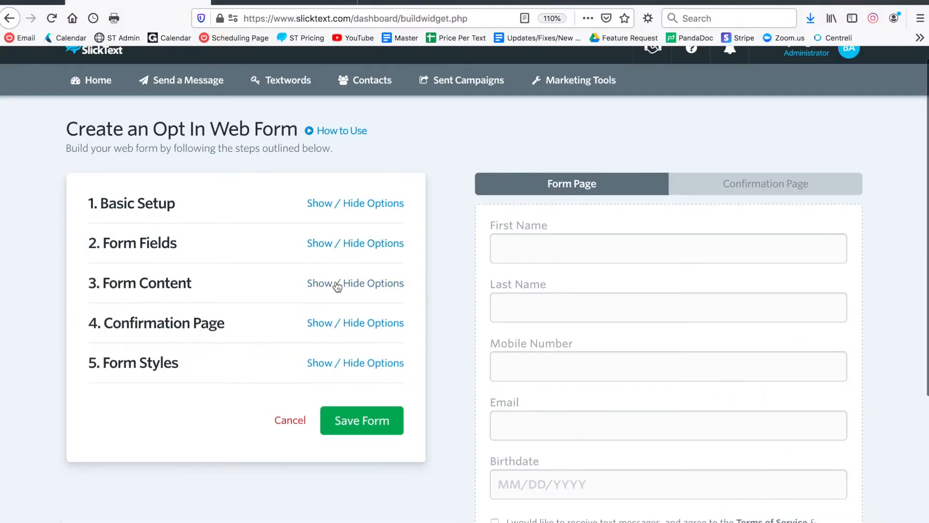
# Upload a logo image in Form Content and shrink its Logo Size.
pyautogui.click(337, 284)
pyautogui.scroll(-3, 336, 285)
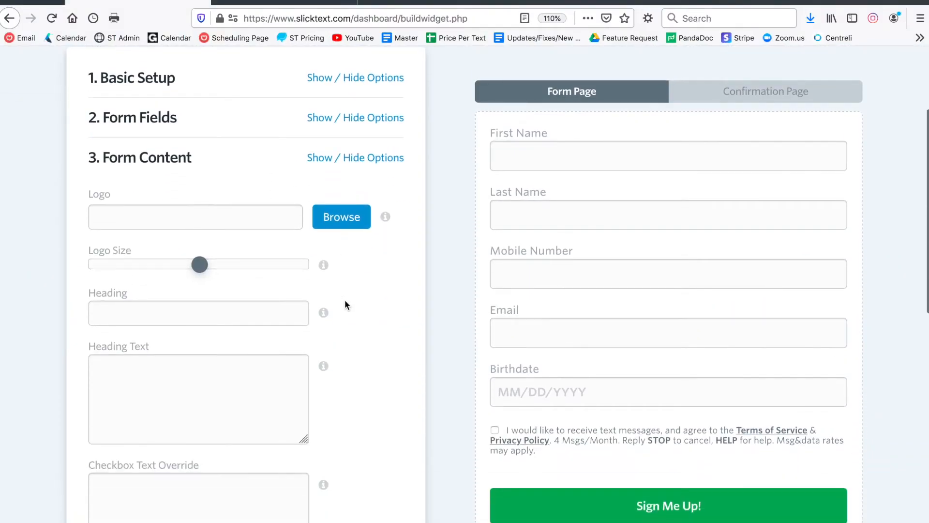
pyautogui.click(351, 226)
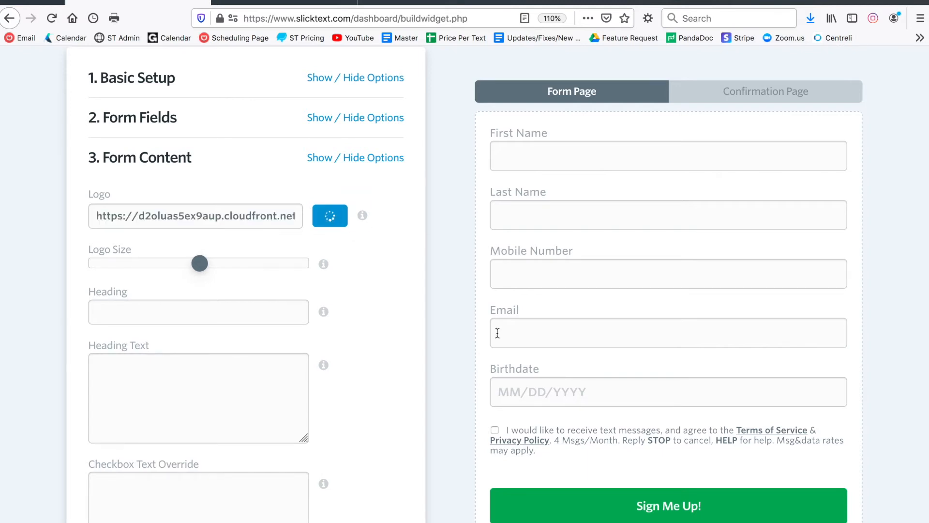
pyautogui.moveTo(201, 265)
pyautogui.mouseDown()
pyautogui.moveTo(216, 265)
pyautogui.moveTo(186, 265)
pyautogui.mouseUp()
# Set the heading to 'Enter to Win XYZ!!' with text about joining the mobile club for FREE shipping.
pyautogui.click(185, 317)
pyautogui.write('Enter to Win XYZ!!')
pyautogui.click(169, 377)
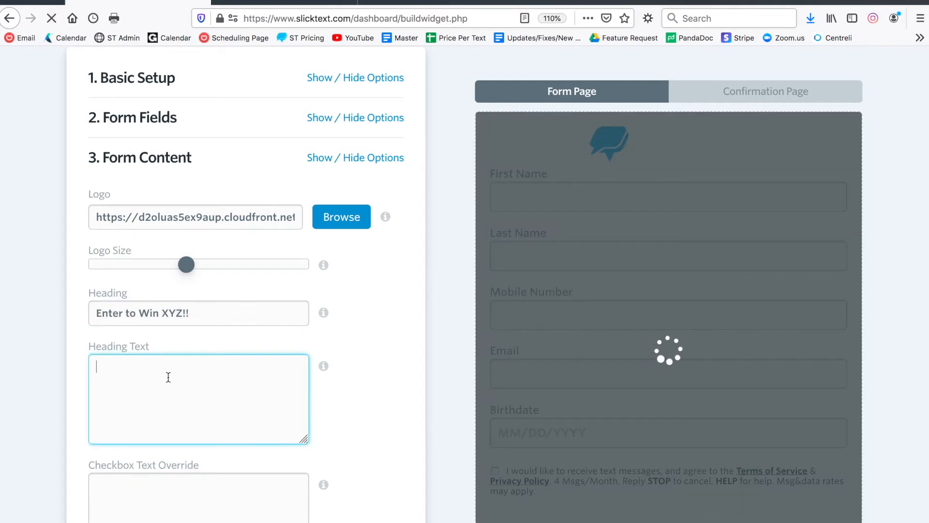
pyautogui.write('Enter your information below to join our mobile club and receive FREE shipping.')
pyautogui.click(365, 360)
pyautogui.scroll(-2, 440, 345)
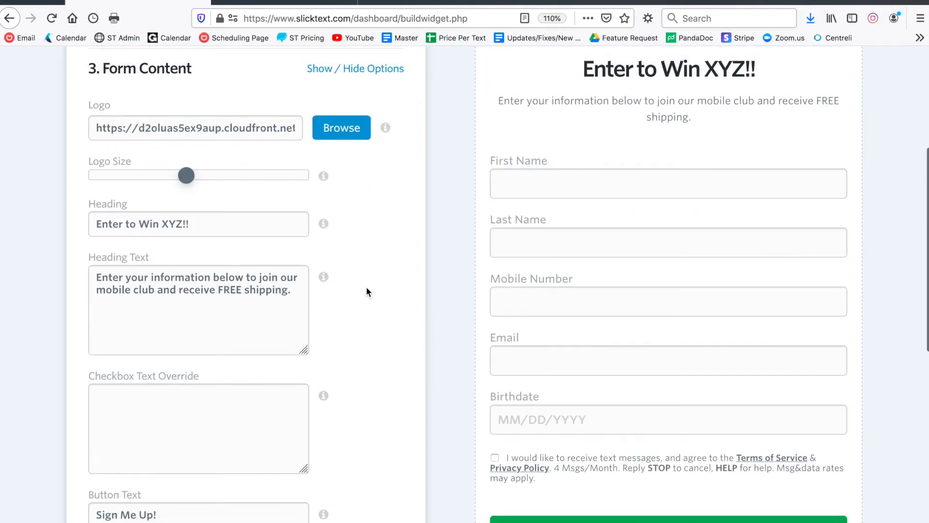
pyautogui.moveTo(553, 104); pyautogui.dragTo(668, 115)
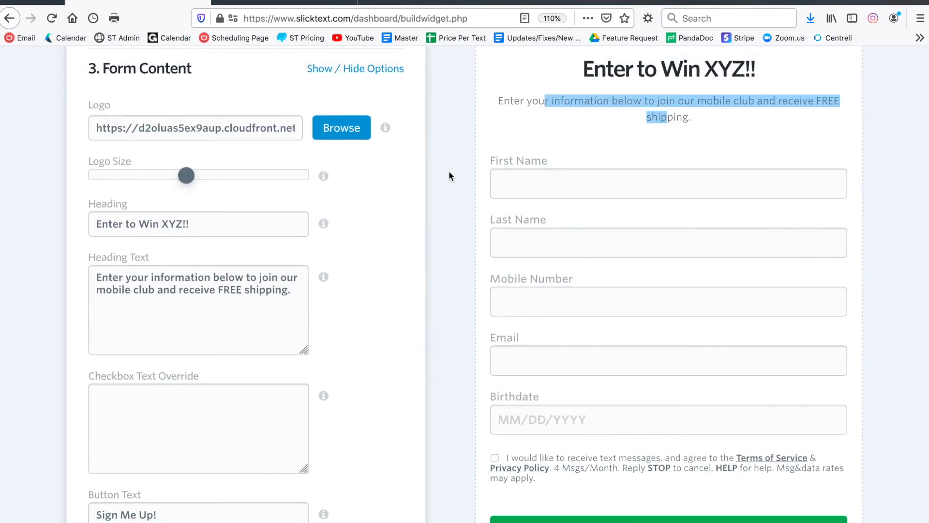
pyautogui.scroll(-1, 437, 240)
pyautogui.scroll(-3, 437, 242)
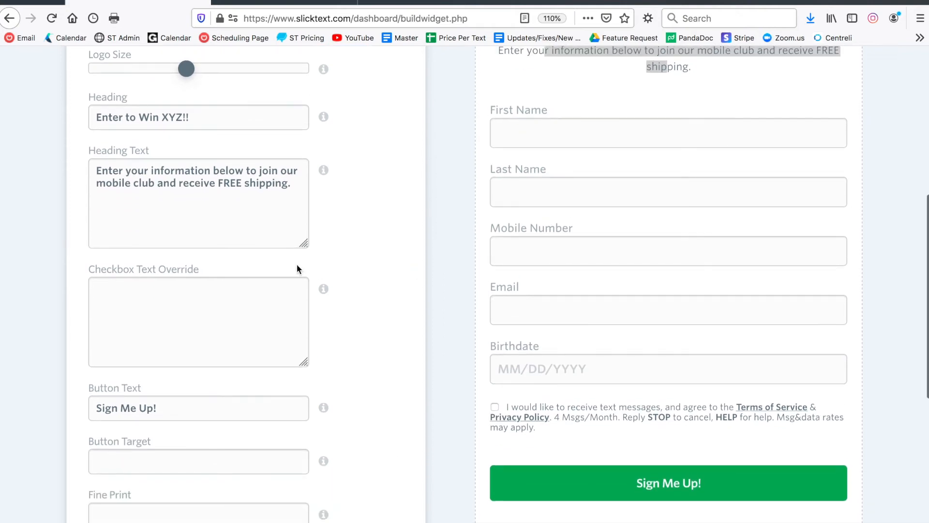
pyautogui.moveTo(541, 432); pyautogui.dragTo(509, 409)
pyautogui.click(519, 395)
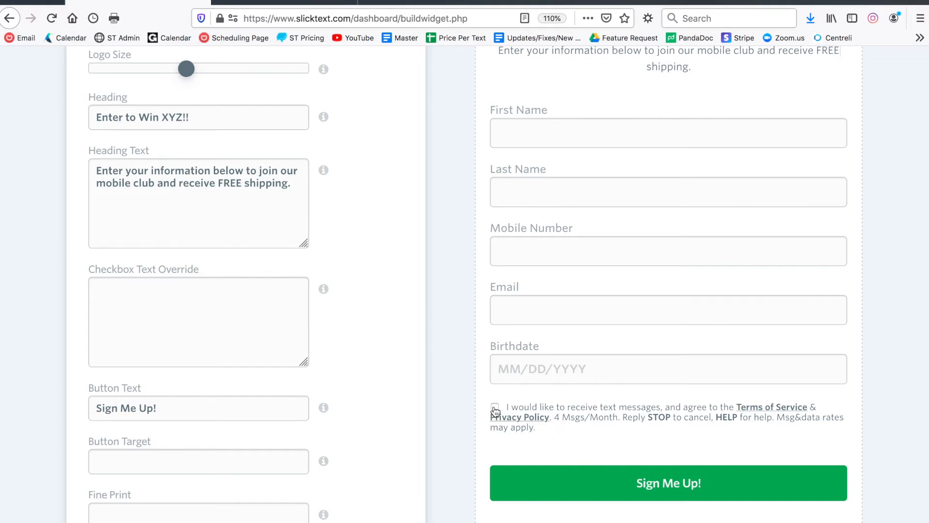
pyautogui.moveTo(536, 427); pyautogui.dragTo(559, 409)
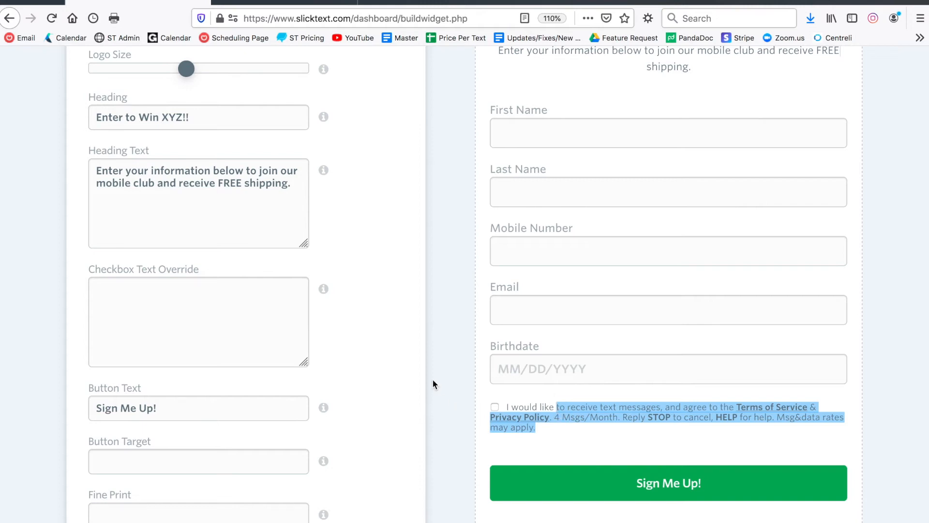
pyautogui.click(249, 310)
pyautogui.write('akjf lkajf;ljfj ds;lfkj as;lkfj ;alsdkj f;lksad jflk;ads')
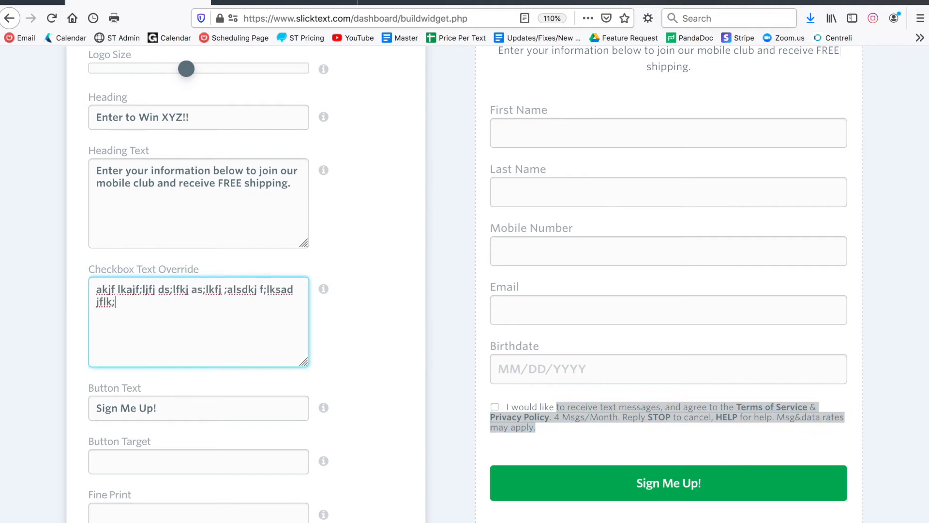
pyautogui.click(375, 350)
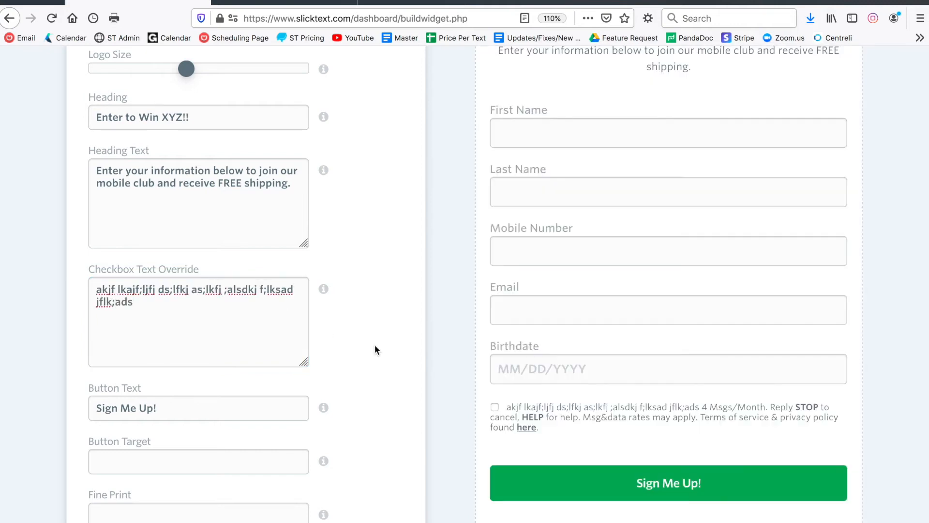
pyautogui.moveTo(175, 317); pyautogui.dragTo(72, 291)
pyautogui.press('BackSpace')
pyautogui.click(356, 324)
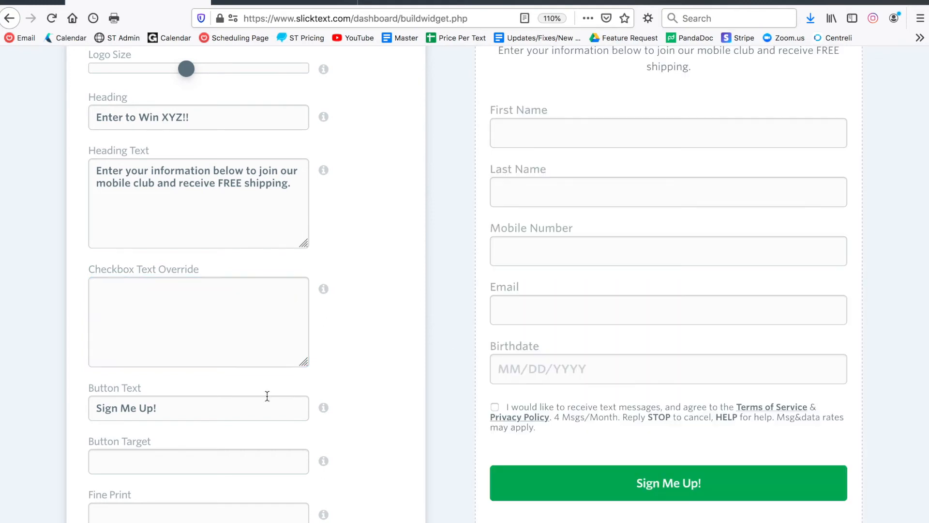
# Change the Button Text to 'Submit'.
pyautogui.scroll(-1, 274, 385)
pyautogui.moveTo(194, 368); pyautogui.dragTo(46, 366)
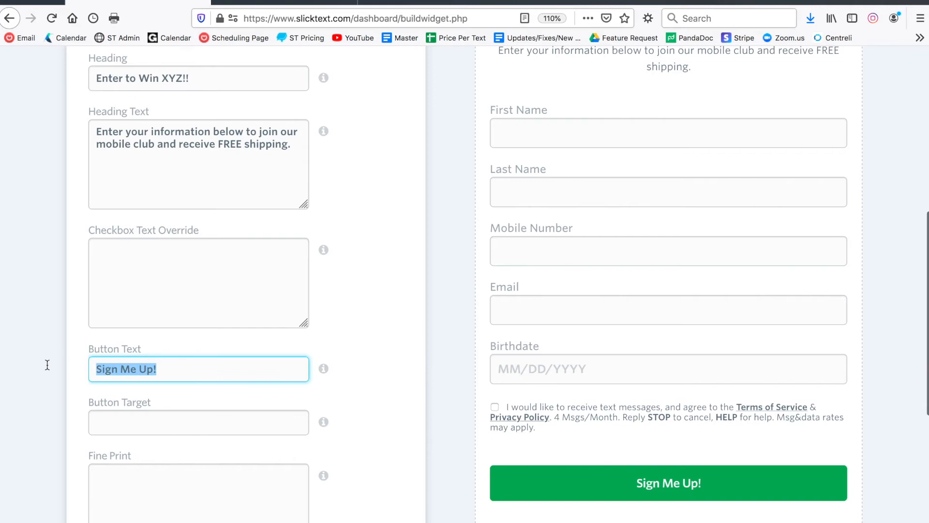
pyautogui.write('Submit')
pyautogui.click(350, 346)
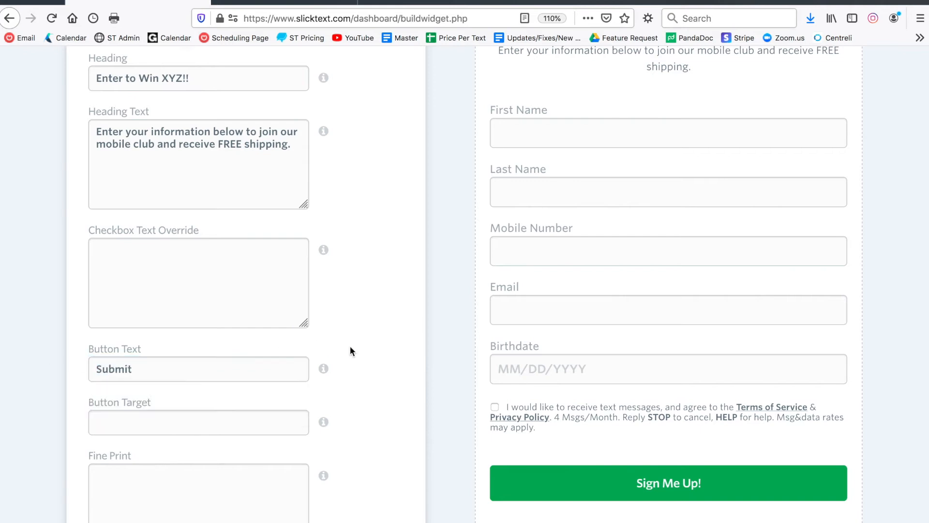
pyautogui.scroll(-5, 350, 345)
pyautogui.scroll(3, 350, 346)
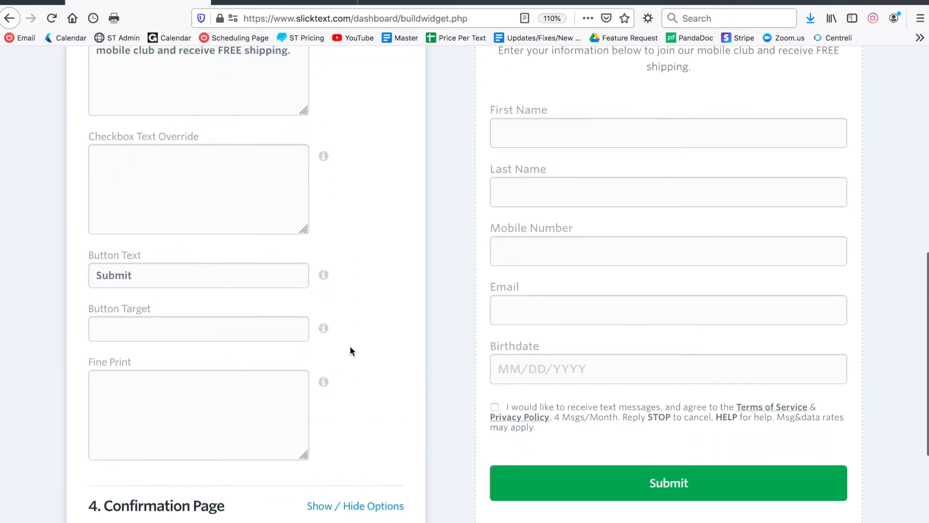
# Enter 'slicktext.co' as the Button Target, then clear it again.
pyautogui.moveTo(150, 312); pyautogui.dragTo(87, 309)
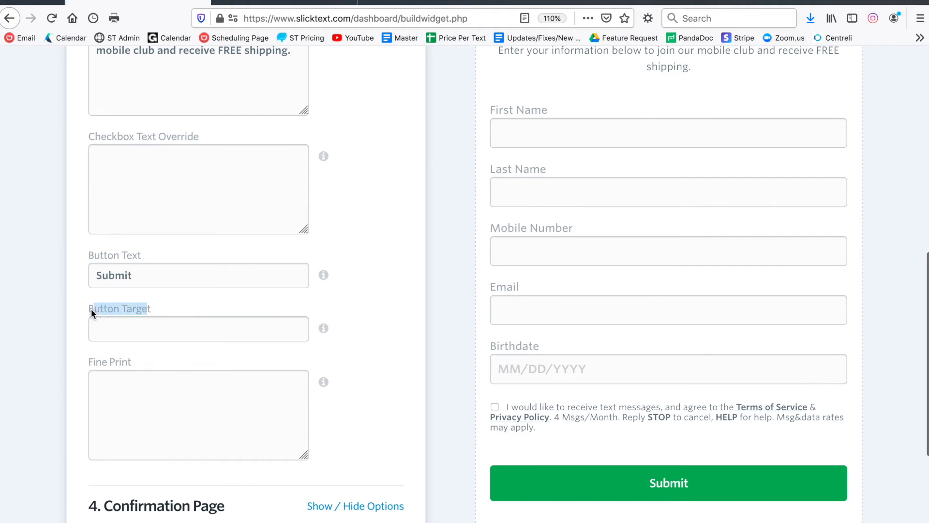
pyautogui.click(119, 330)
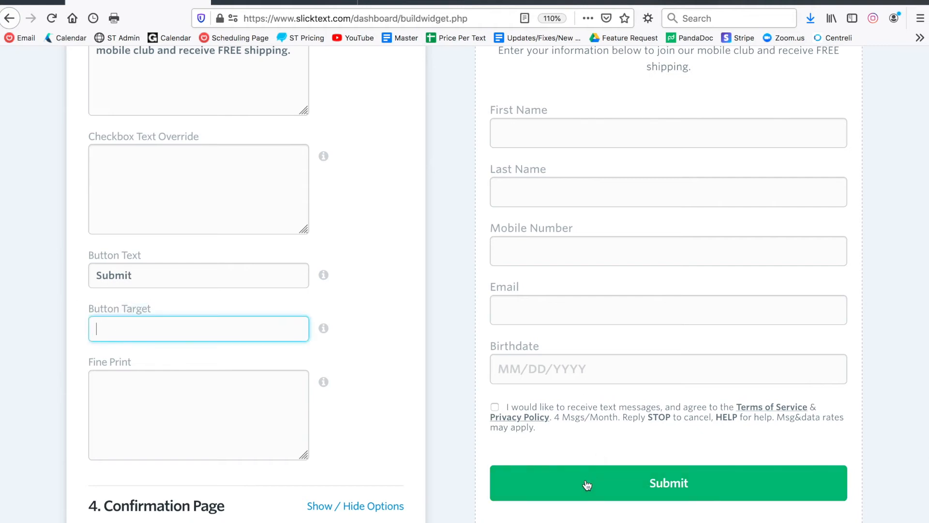
pyautogui.click(203, 323)
pyautogui.write('slicktext.co')
pyautogui.press('BackSpace')
pyautogui.press('BackSpace')
pyautogui.press('BackSpace')
pyautogui.press('BackSpace')
pyautogui.press('BackSpace')
pyautogui.press('BackSpace')
pyautogui.press('BackSpace')
pyautogui.press('BackSpace')
pyautogui.press('BackSpace')
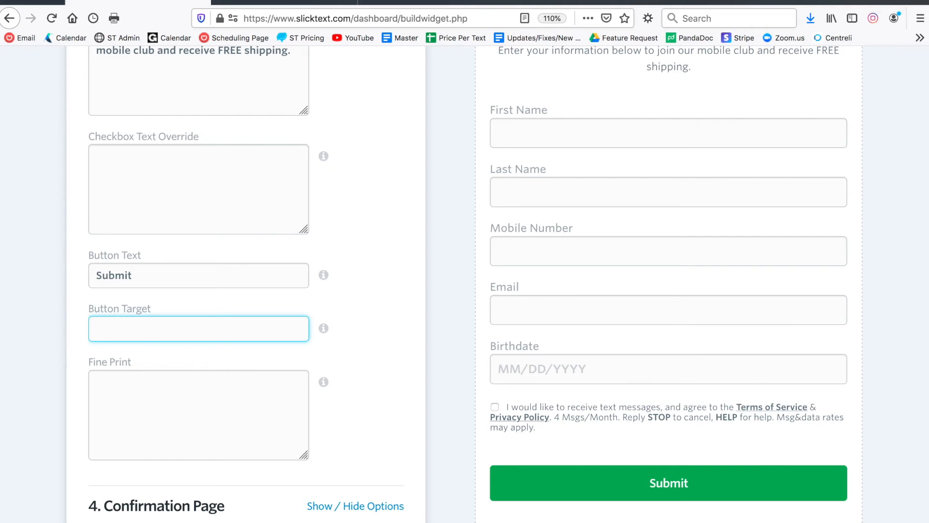
pyautogui.scroll(-1, 307, 330)
# Add placeholder Fine Print text, preview it, then delete it so Fine Print is empty.
pyautogui.click(218, 367)
pyautogui.write('lk')
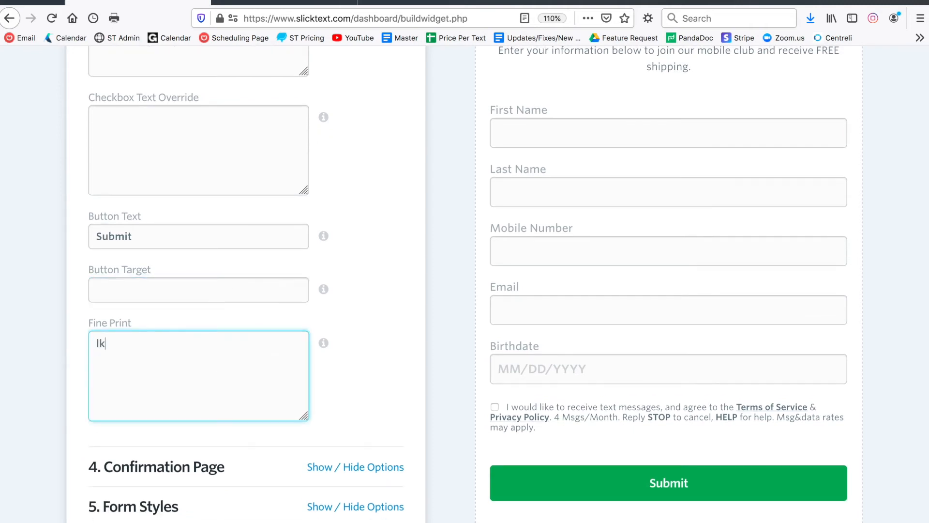
pyautogui.write('jadflkj asdkl;fj kl;adsj fl;jads fl;j f l;kdsjfklas ;lfadsf')
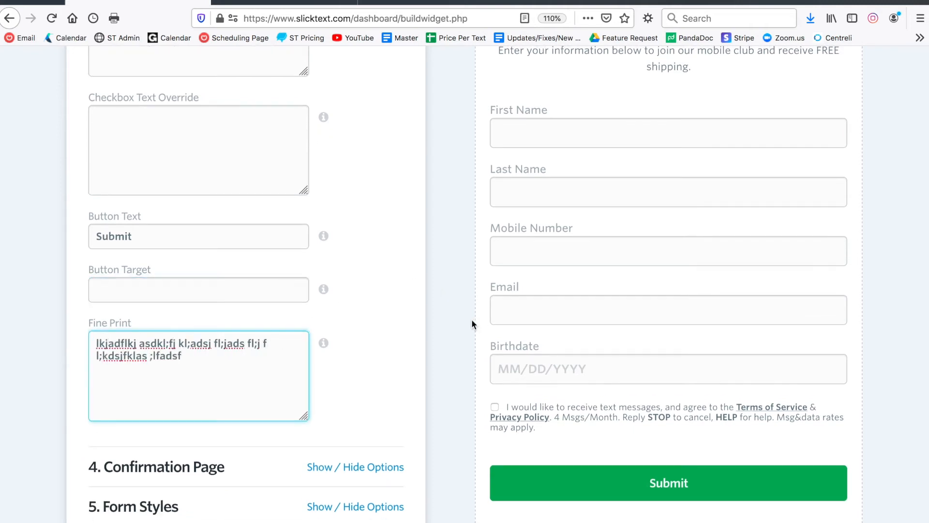
pyautogui.click(422, 323)
pyautogui.scroll(-2, 402, 315)
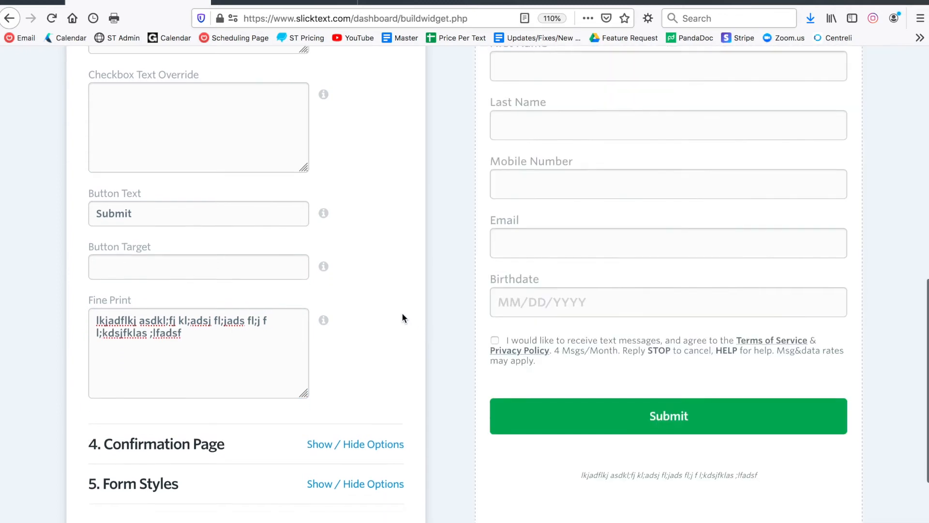
pyautogui.moveTo(751, 485); pyautogui.dragTo(602, 485)
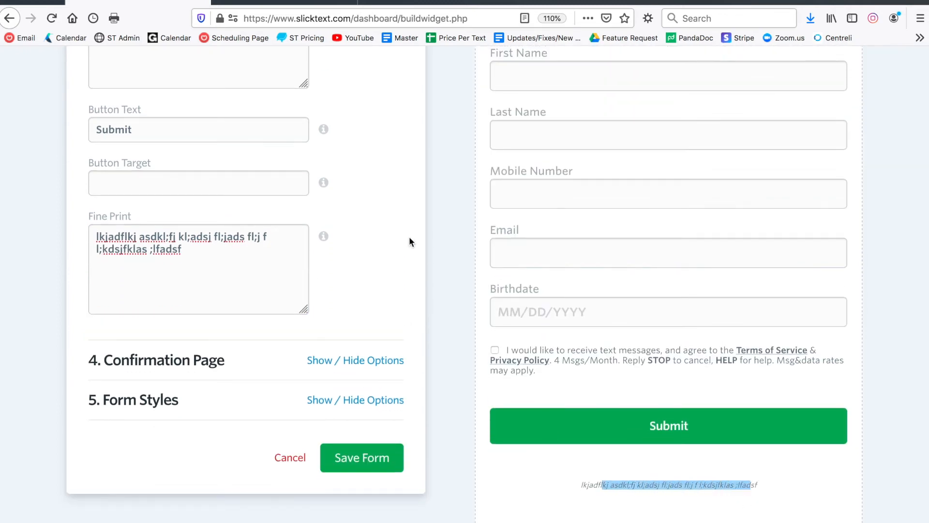
pyautogui.moveTo(254, 274); pyautogui.dragTo(53, 227)
pyautogui.press('BackSpace')
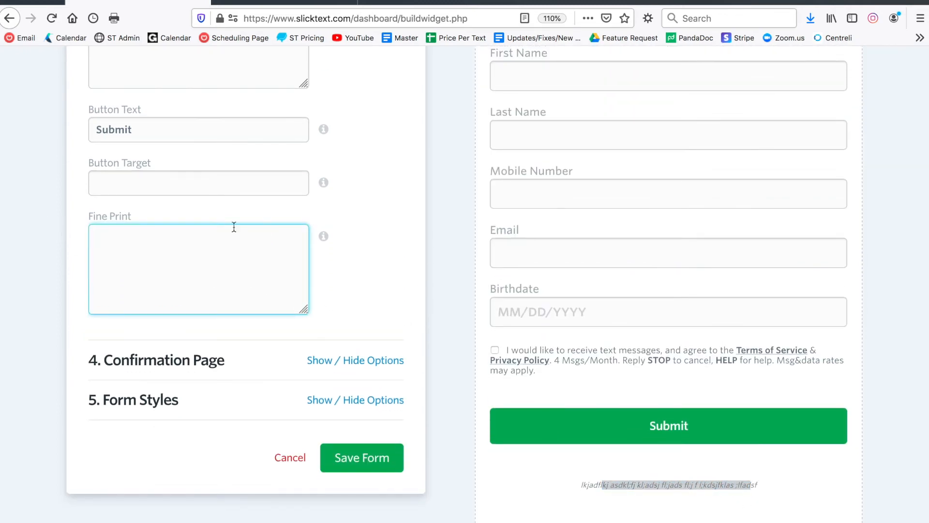
# Collapse Form Content and scroll to the Confirmation Page section.
pyautogui.scroll(10, 363, 223)
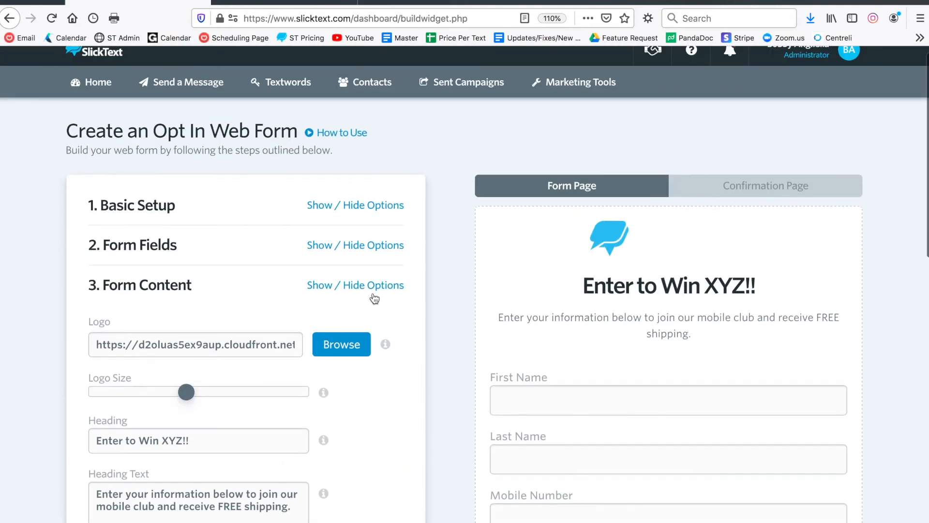
pyautogui.click(360, 286)
pyautogui.scroll(-1, 261, 262)
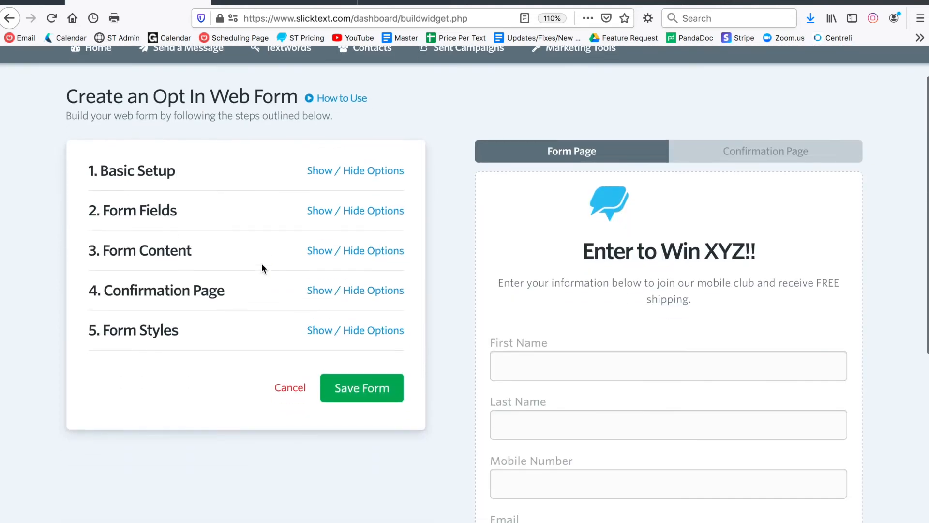
pyautogui.scroll(-5, 536, 249)
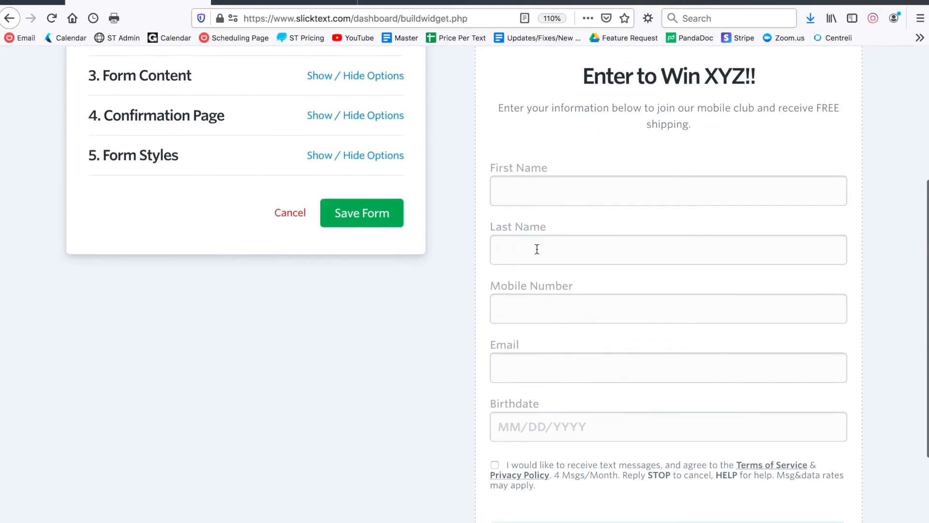
pyautogui.scroll(2, 537, 248)
# Replace the 'Thanks For Joining!' heading with 'Reply YES to the confirmation text...'.
pyautogui.click(404, 186)
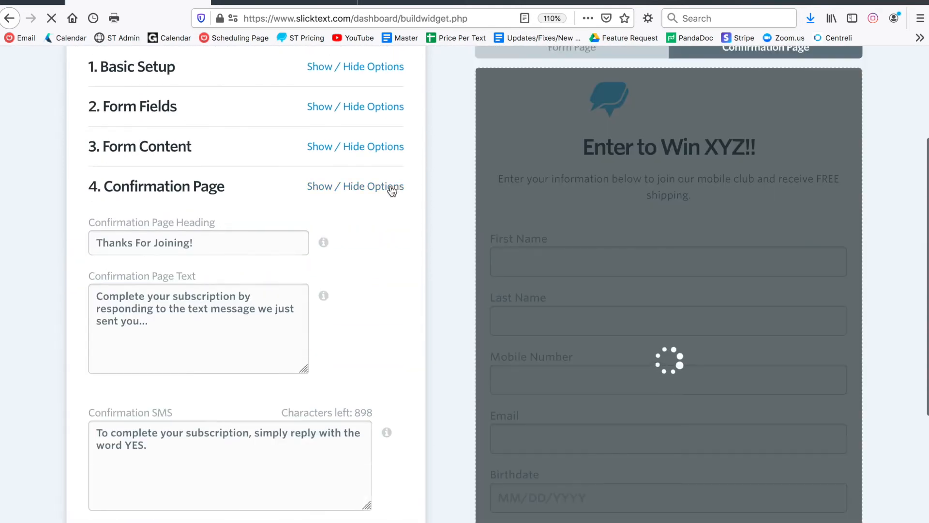
pyautogui.scroll(-2, 373, 266)
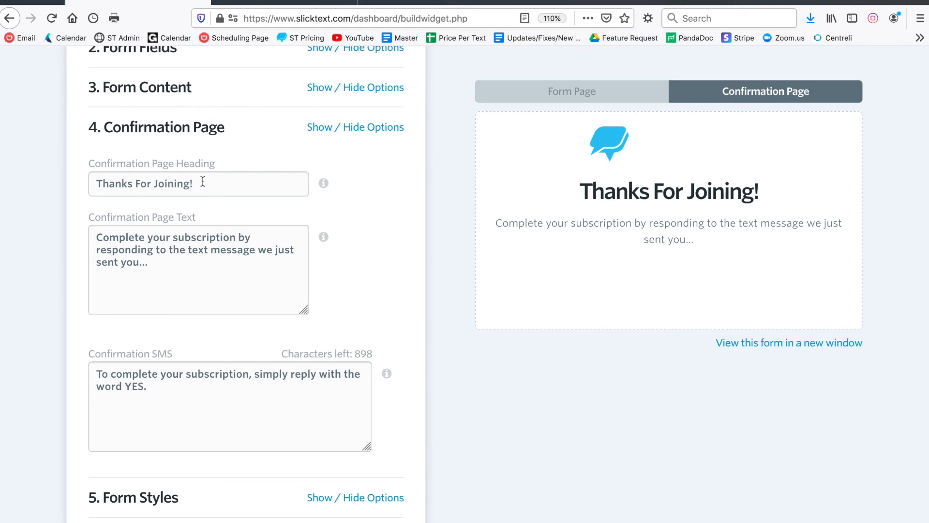
pyautogui.moveTo(203, 182); pyautogui.dragTo(4, 171)
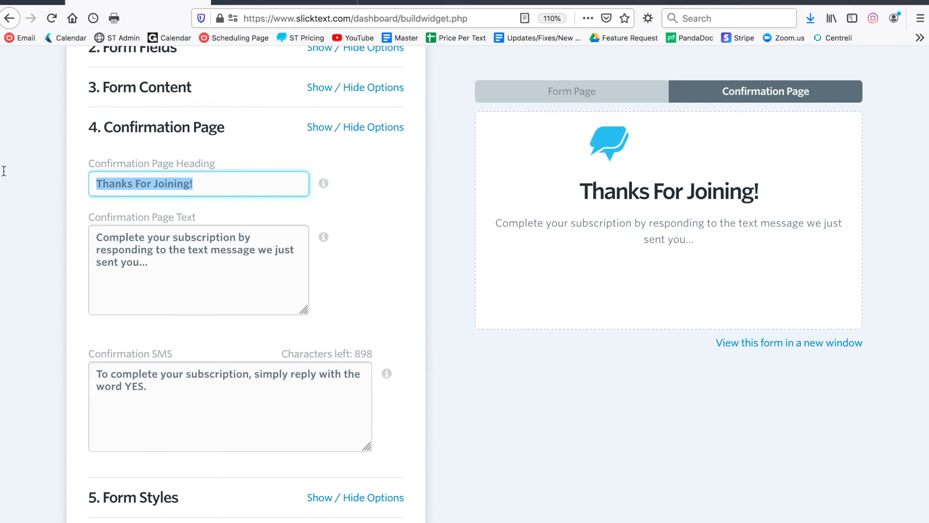
pyautogui.press('BackSpace')
pyautogui.write('Reply Y')
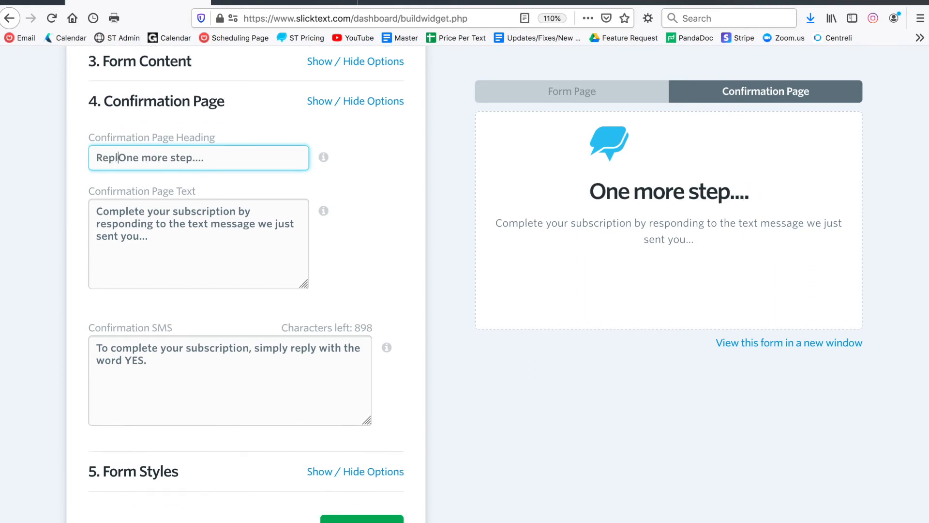
pyautogui.write('ES to the confirmatino t')
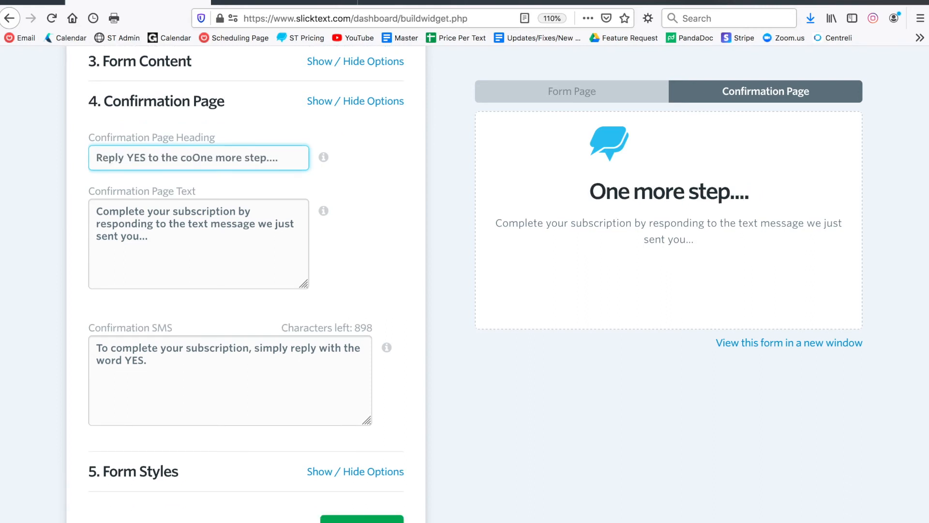
pyautogui.write('ext...')
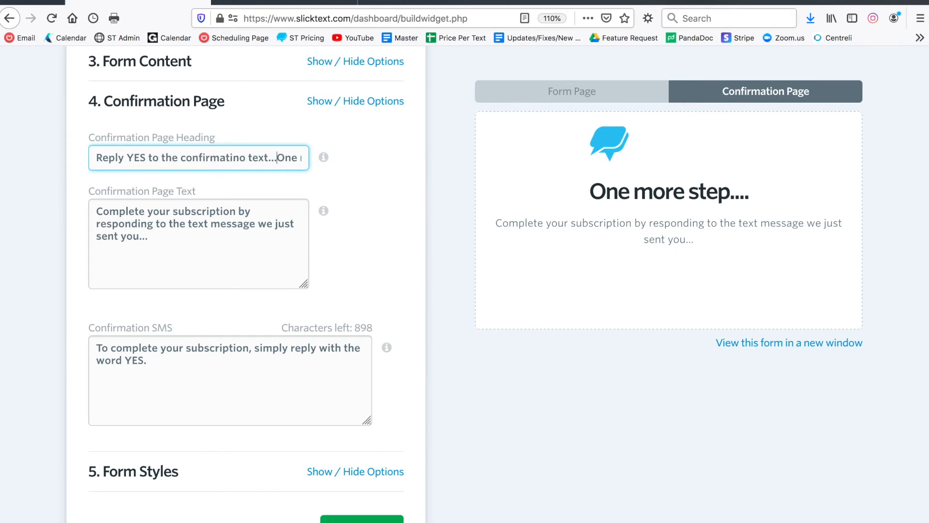
pyautogui.hotkey('shift', 'End')
pyautogui.press('Delete')
pyautogui.click(402, 213)
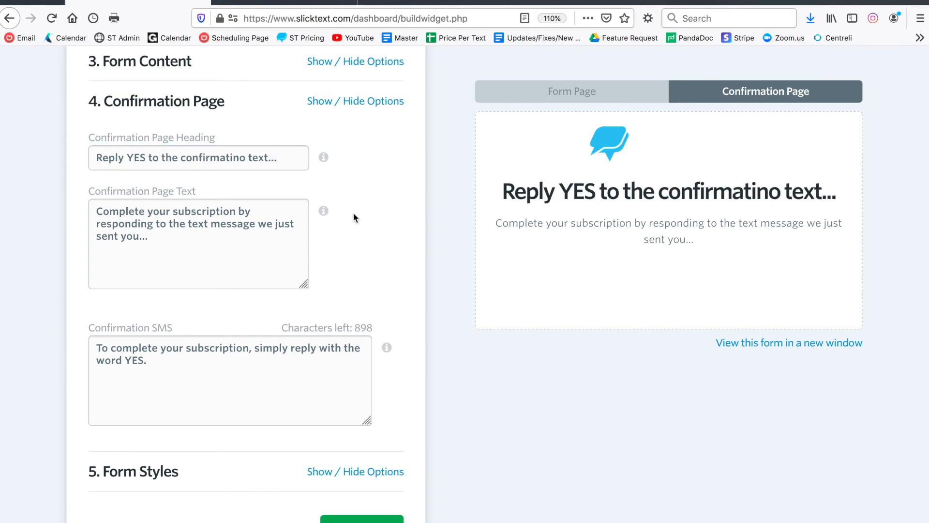
# Fix the 'confirmatino' typo in the confirmation heading.
pyautogui.click(245, 160)
pyautogui.press('BackSpace')
pyautogui.press('BackSpace')
pyautogui.write('on')
pyautogui.click(367, 232)
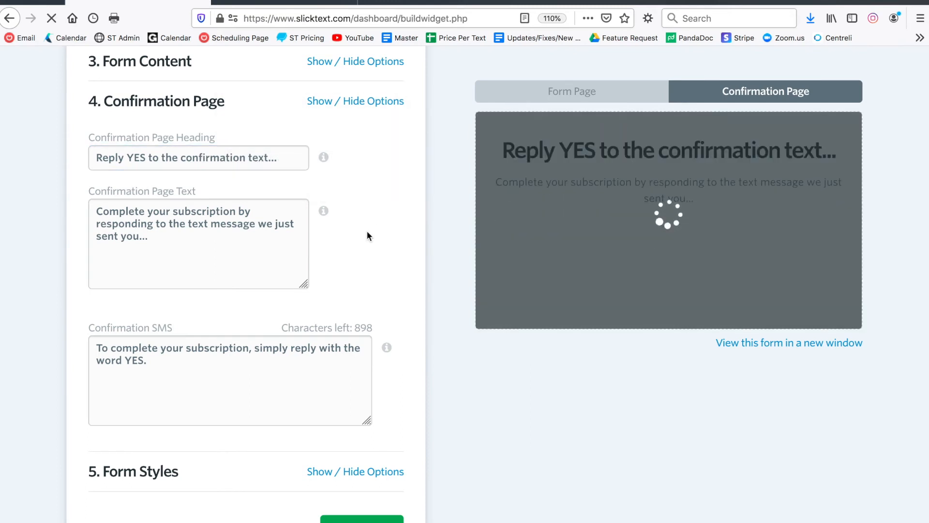
pyautogui.scroll(-2, 348, 243)
pyautogui.click(147, 317)
pyautogui.moveTo(174, 267); pyautogui.dragTo(89, 264)
pyautogui.click(84, 264)
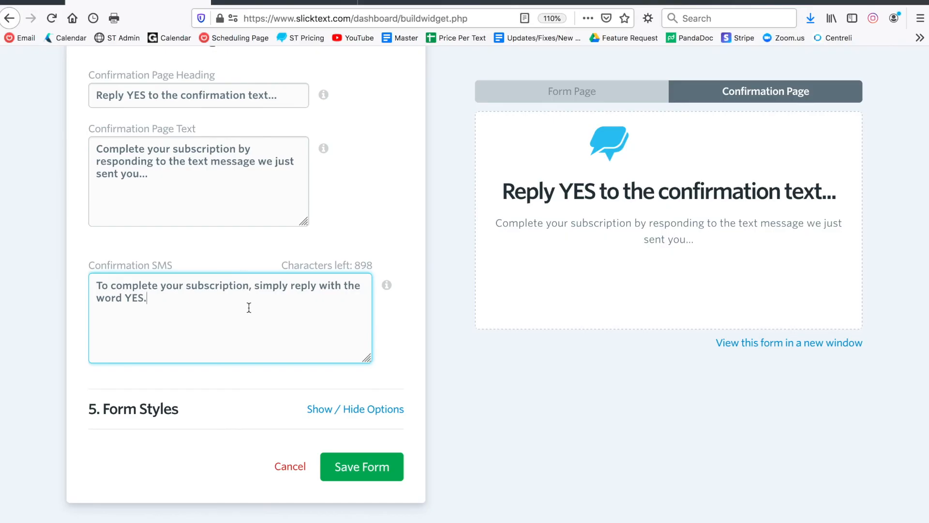
# Collapse Confirmation Page and drag Form Width in Form Styles to 640 pixels.
pyautogui.scroll(3, 370, 249)
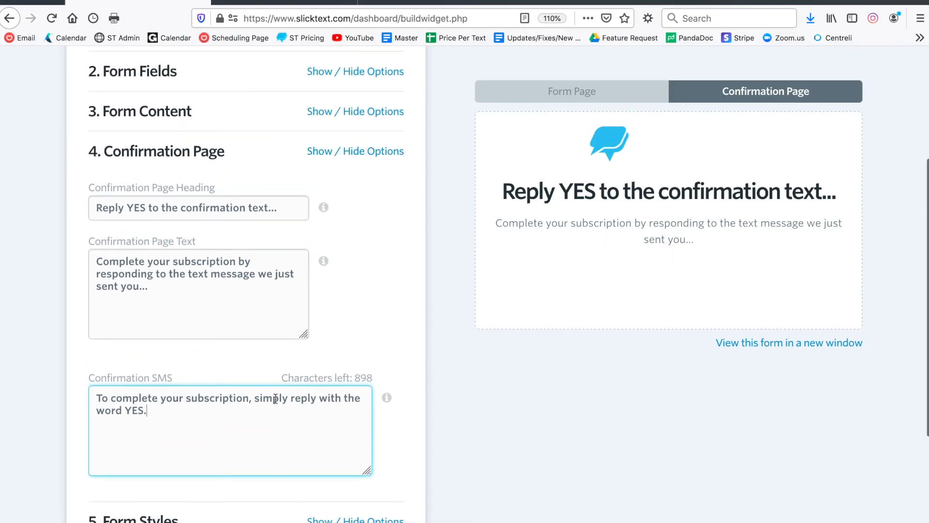
pyautogui.moveTo(197, 422); pyautogui.dragTo(75, 385)
pyautogui.click(386, 156)
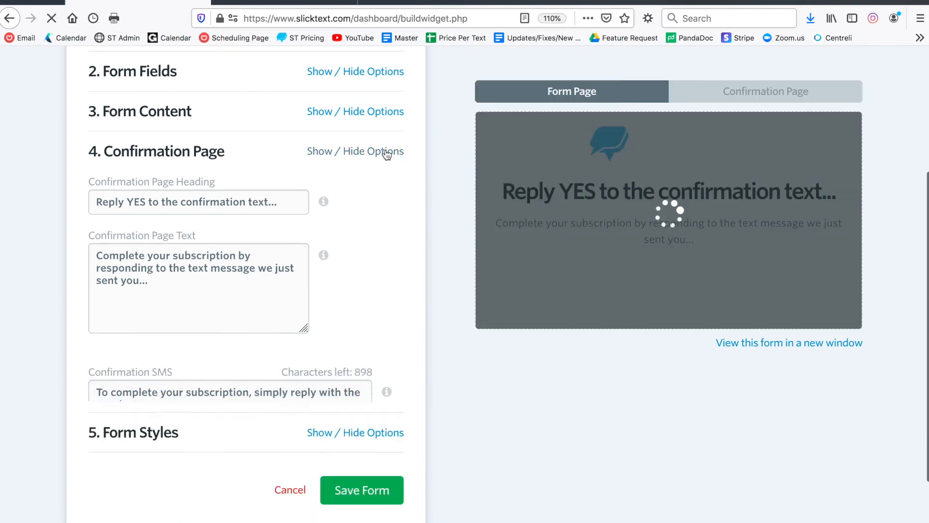
pyautogui.click(339, 312)
pyautogui.scroll(-5, 339, 320)
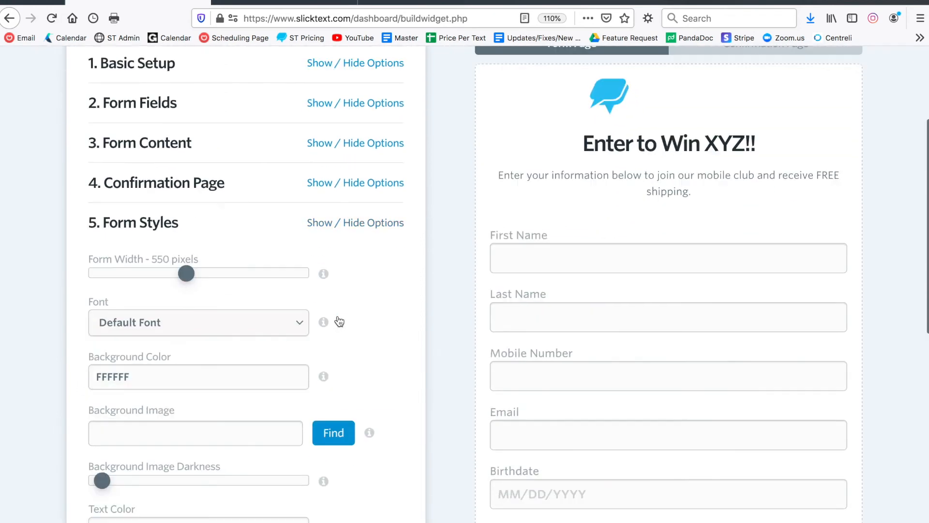
pyautogui.scroll(2, 338, 317)
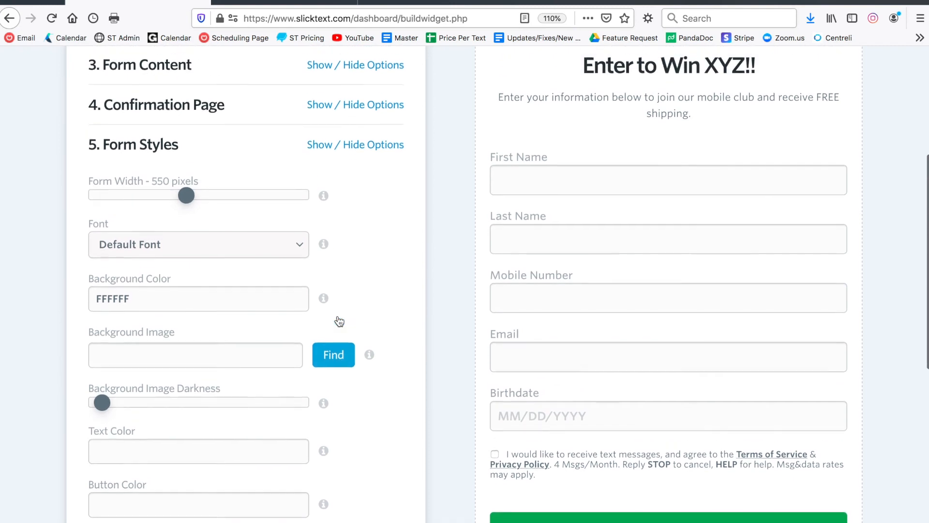
pyautogui.moveTo(187, 198); pyautogui.dragTo(212, 198)
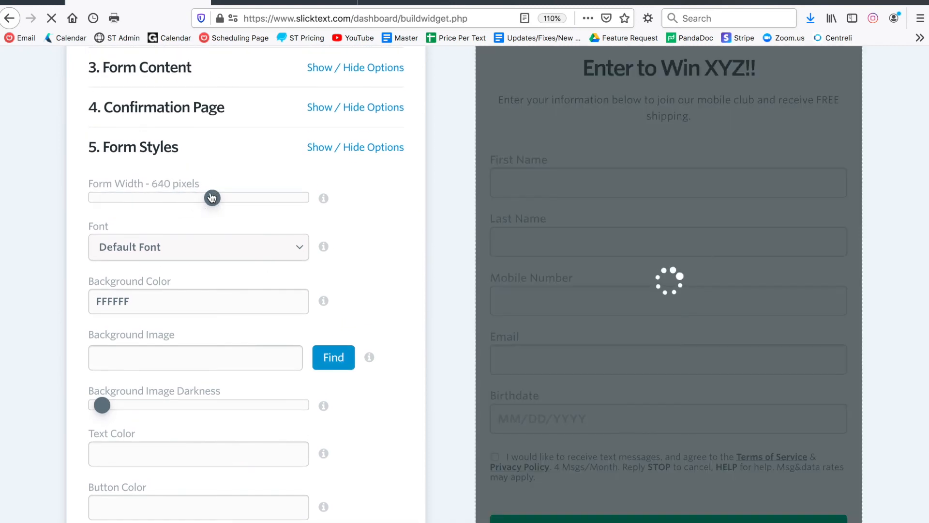
# Try Noto Sans as the form font, then revert to Default Font, leaving background colour unchanged.
pyautogui.click(192, 249)
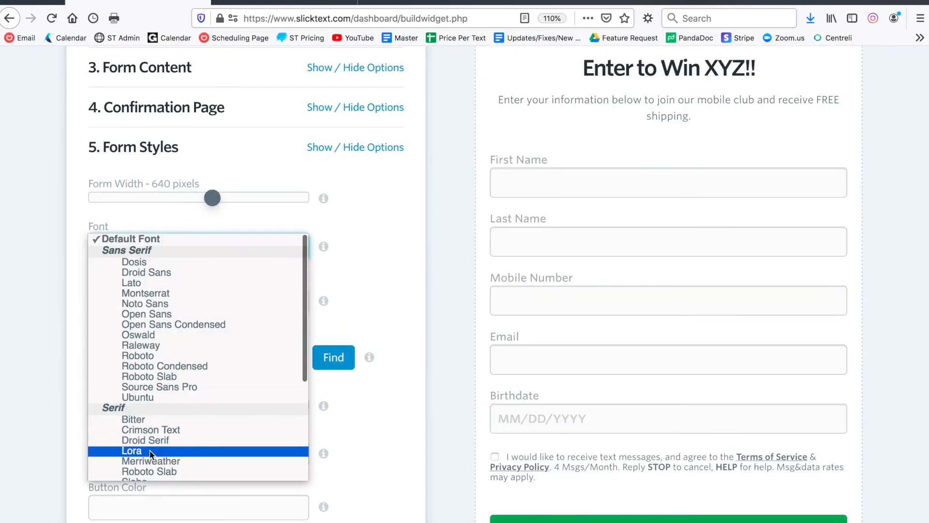
pyautogui.click(157, 305)
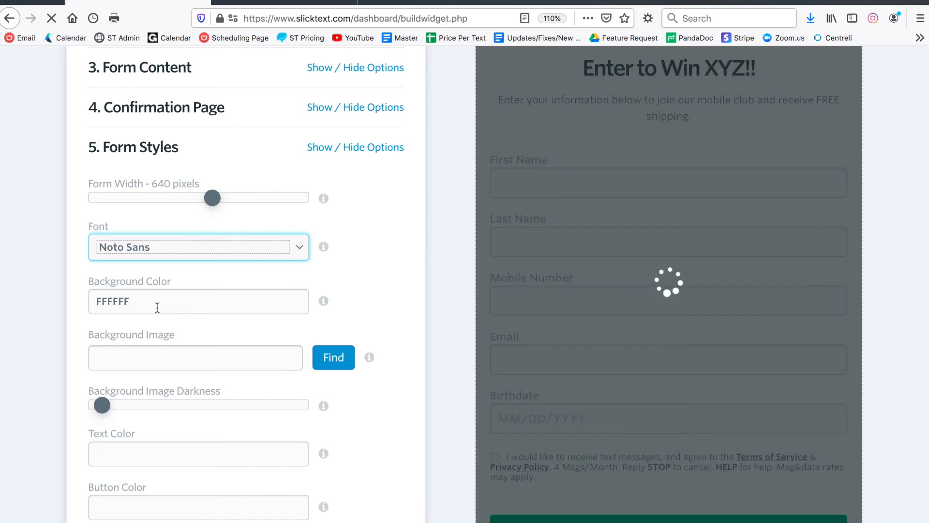
pyautogui.scroll(3, 248, 293)
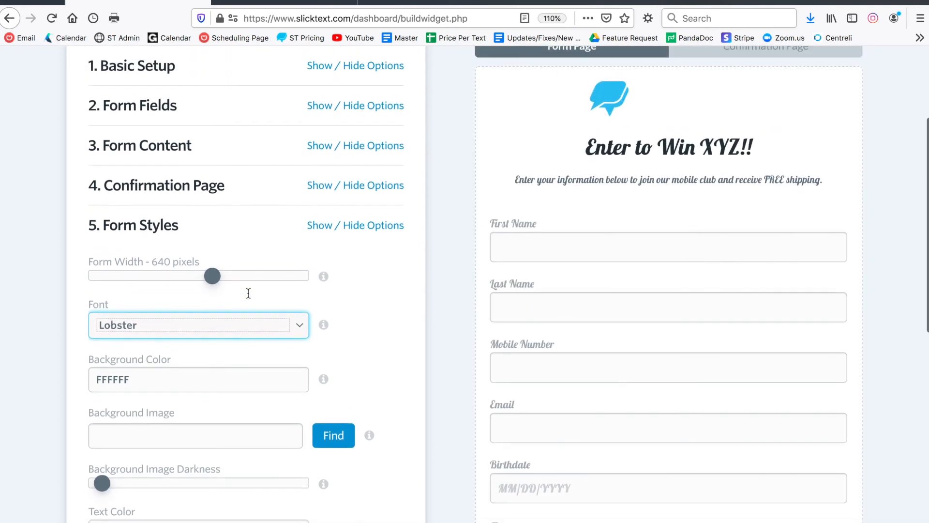
pyautogui.click(185, 334)
pyautogui.scroll(4, 172, 280)
pyautogui.click(158, 125)
pyautogui.scroll(-4, 194, 242)
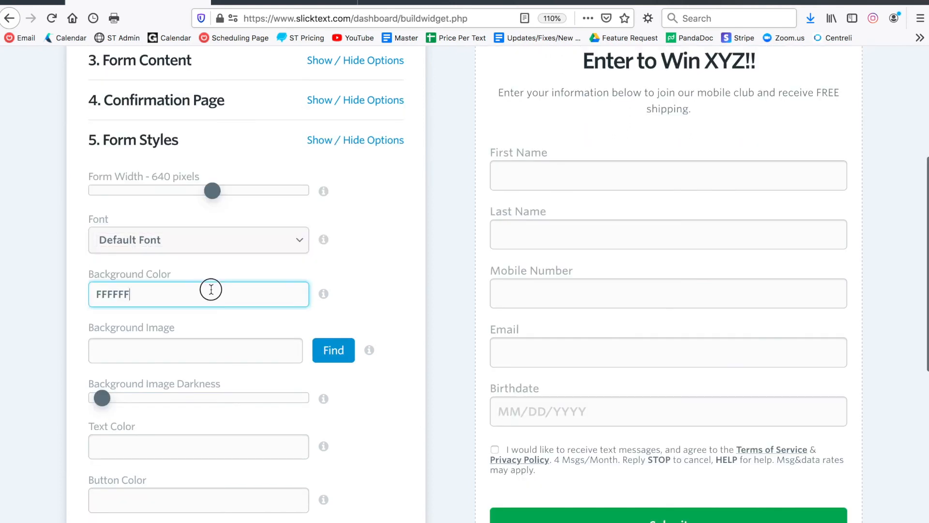
pyautogui.click(211, 289)
pyautogui.click(320, 267)
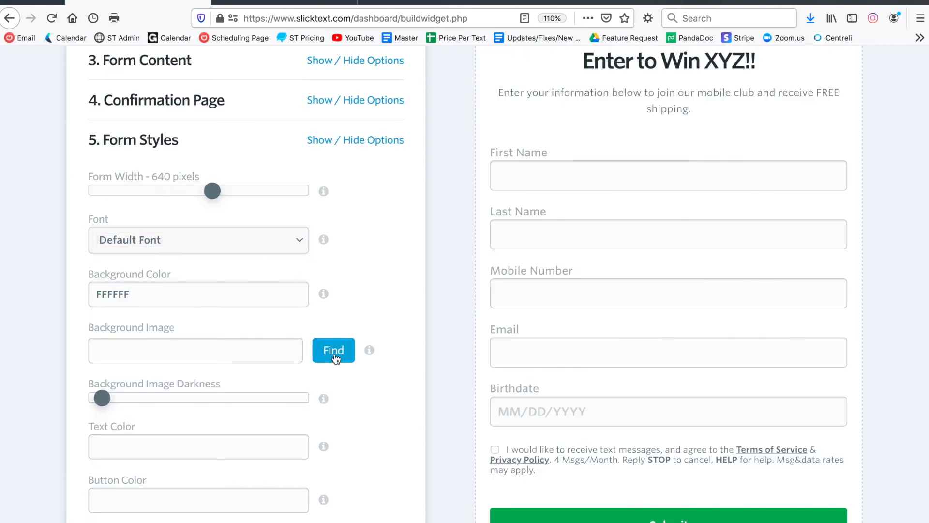
# Search background images for 'retail' and use the apparel store photo.
pyautogui.click(335, 357)
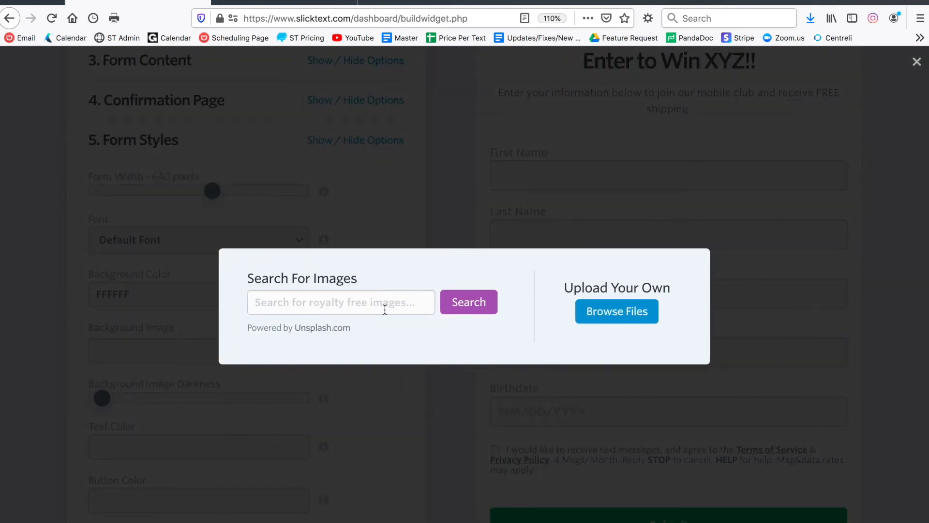
pyautogui.click(385, 310)
pyautogui.write('retail')
pyautogui.press('Return')
pyautogui.scroll(-10, 308, 233)
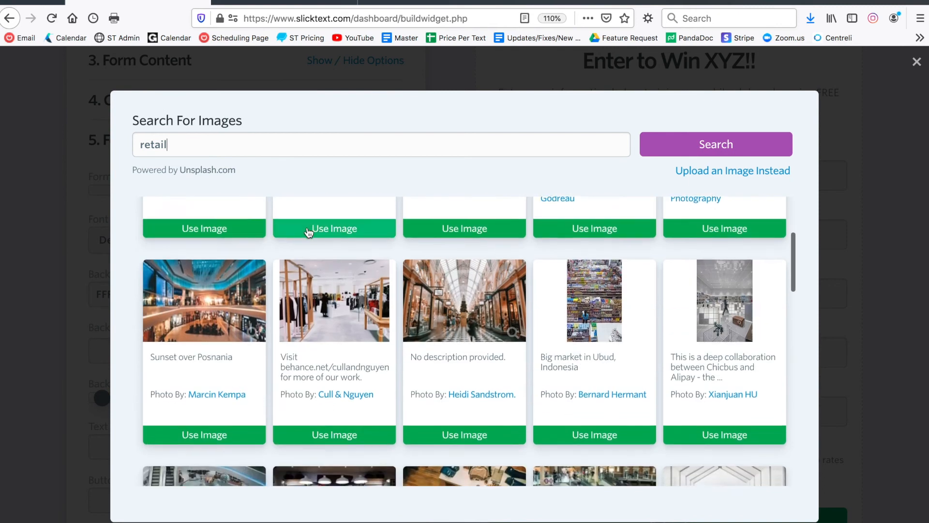
pyautogui.click(322, 393)
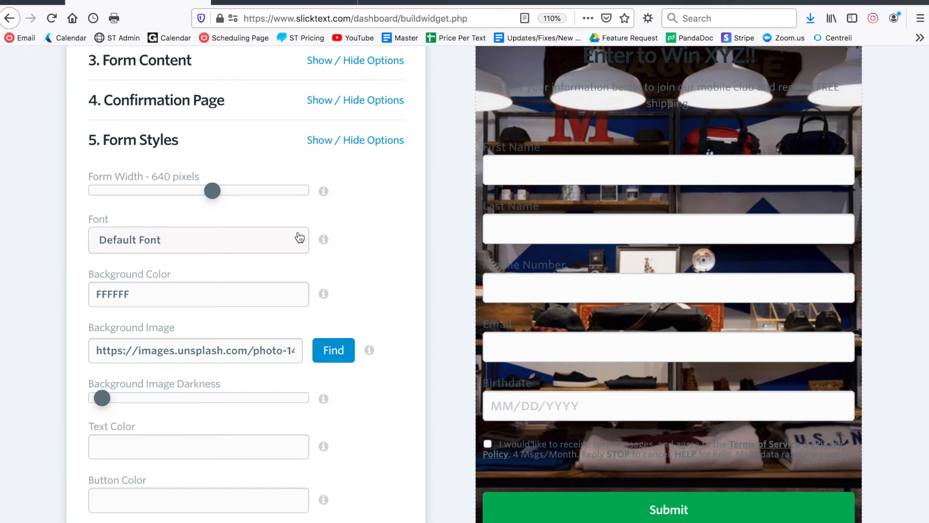
# Drag Background Image Darkness to about midway.
pyautogui.scroll(-5, 73, 255)
pyautogui.click(102, 269)
pyautogui.moveTo(102, 270); pyautogui.dragTo(241, 269)
pyautogui.scroll(2, 344, 318)
# Set the form Text Color to white (ffffff), zooming the page to 90%.
pyautogui.click(166, 379)
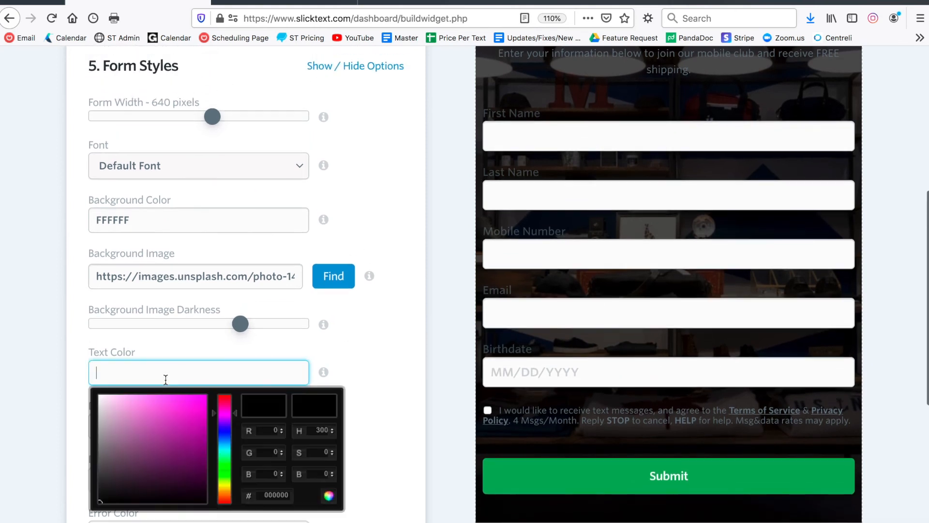
pyautogui.write('ffffff')
pyautogui.click(74, 363)
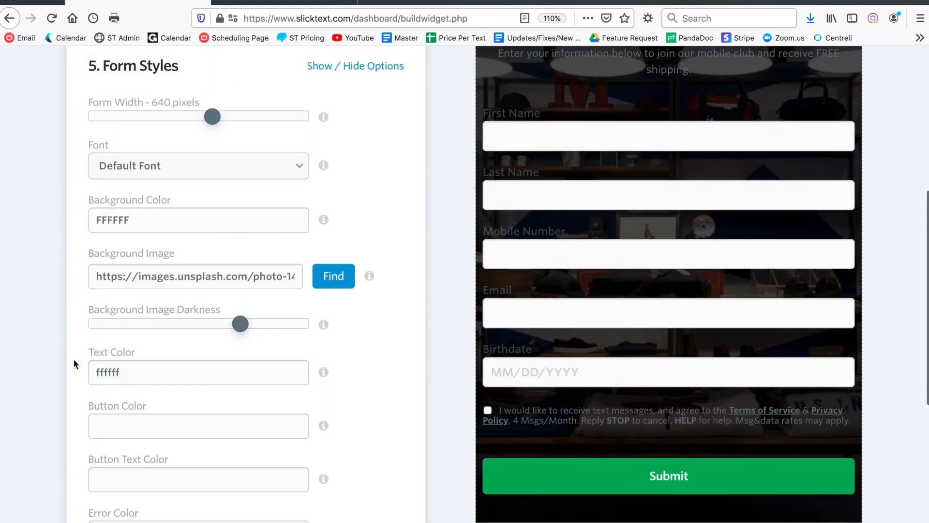
pyautogui.hotkey('ctrl', '-')
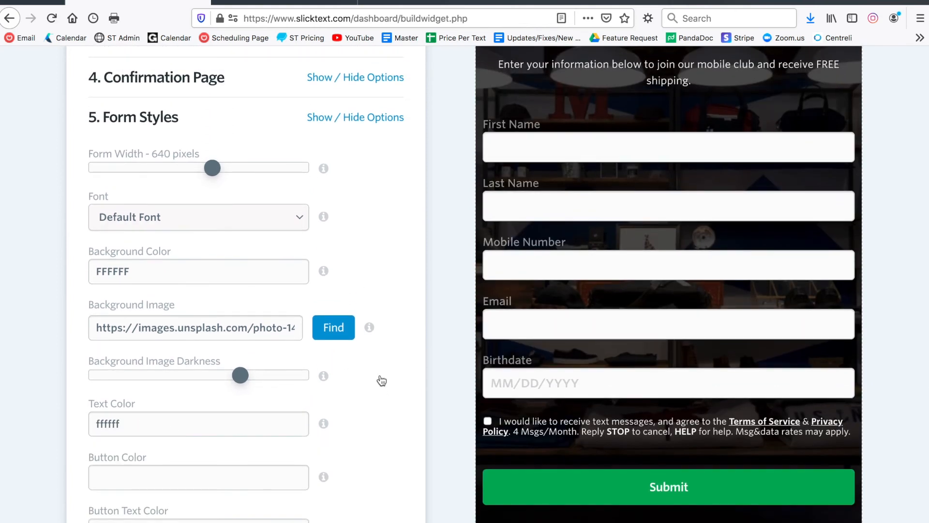
pyautogui.hotkey('ctrl', '-')
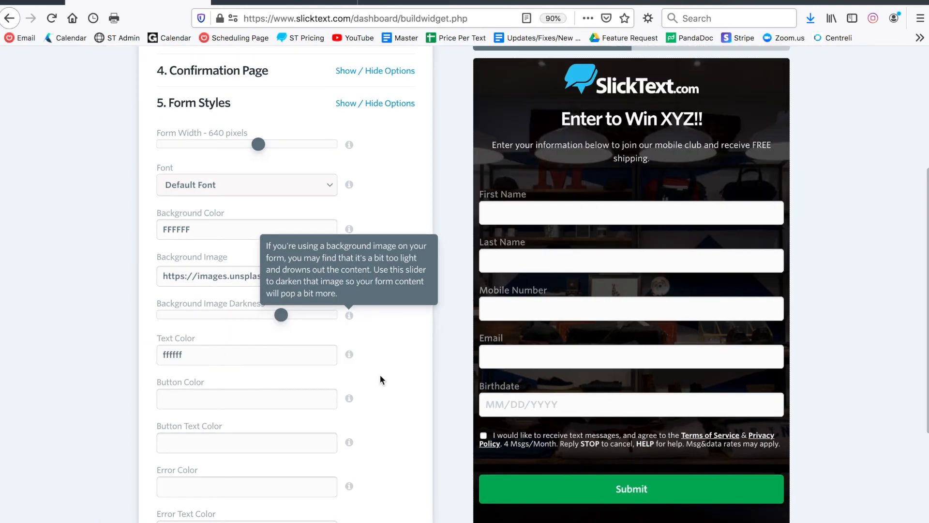
# Make the Submit button red and save the form, selecting its new live link.
pyautogui.click(230, 403)
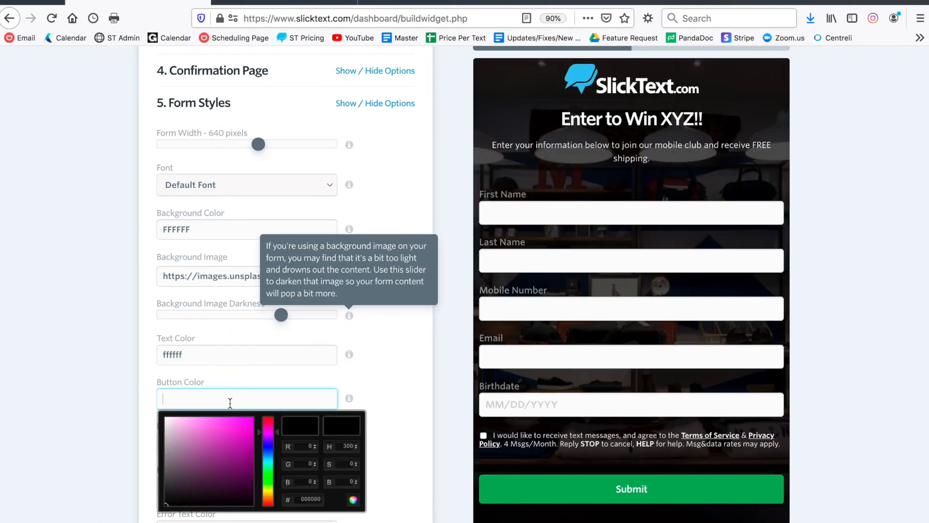
pyautogui.moveTo(266, 431)
pyautogui.mouseDown()
pyautogui.moveTo(266, 409)
pyautogui.moveTo(252, 420)
pyautogui.mouseUp()
pyautogui.click(251, 420)
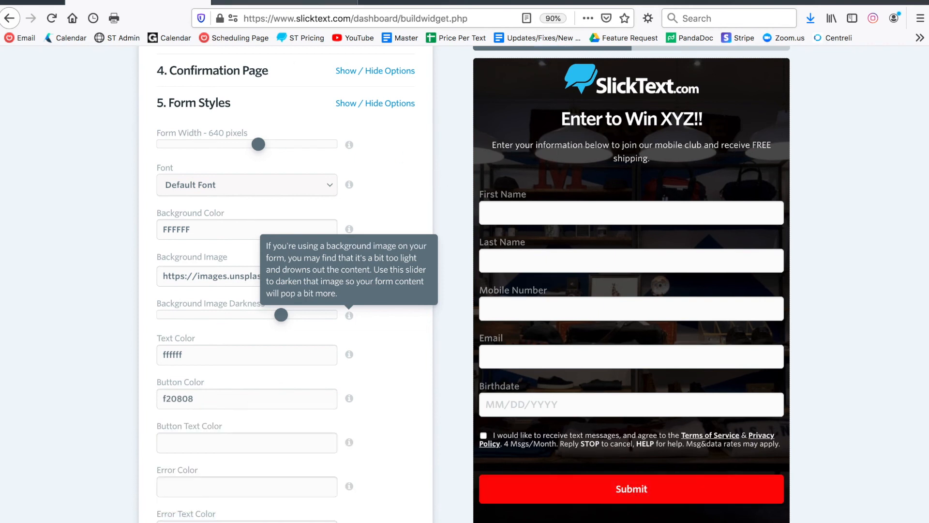
pyautogui.click(247, 2)
pyautogui.scroll(-2, 199, 170)
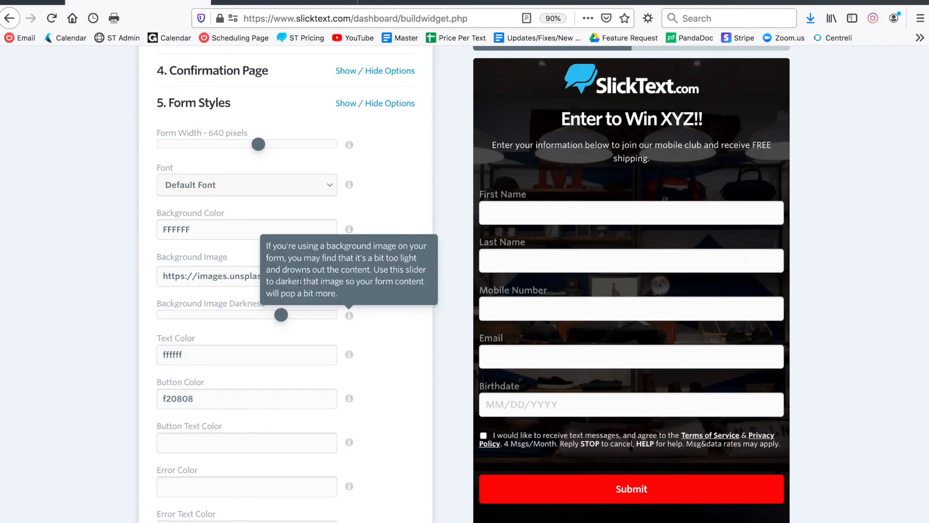
pyautogui.scroll(-5, 300, 281)
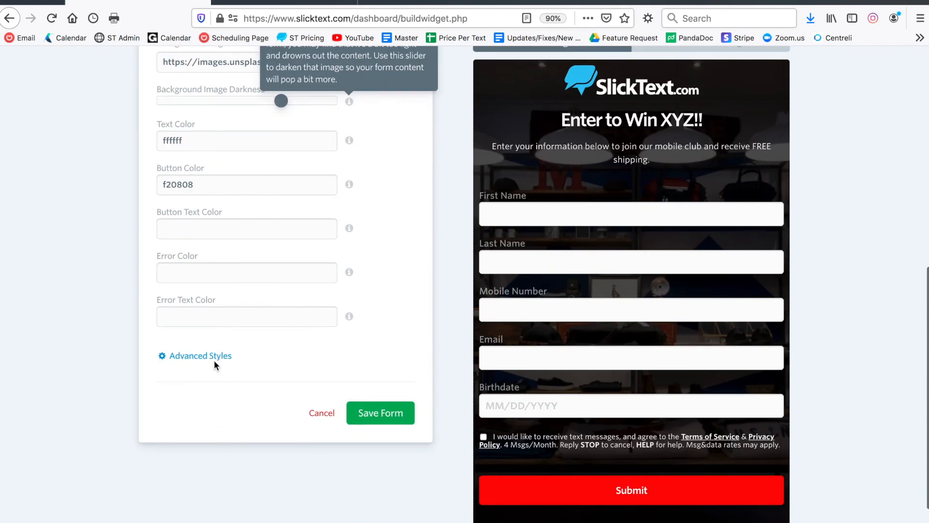
pyautogui.click(203, 356)
pyautogui.scroll(-2, 338, 460)
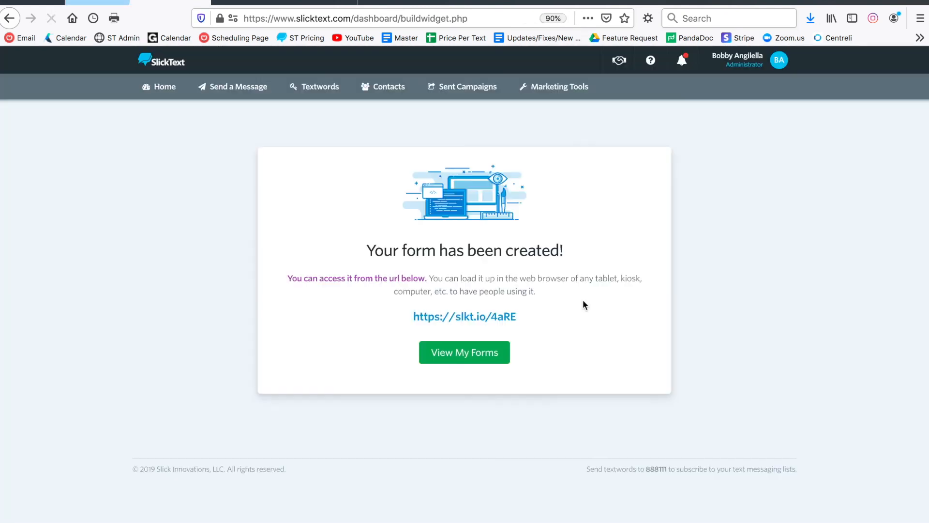
pyautogui.moveTo(409, 319)
pyautogui.mouseDown()
pyautogui.moveTo(548, 310)
pyautogui.moveTo(409, 320)
pyautogui.mouseUp()
# Open the form's live slkt.io link and fill in a test first name.
pyautogui.click(433, 319)
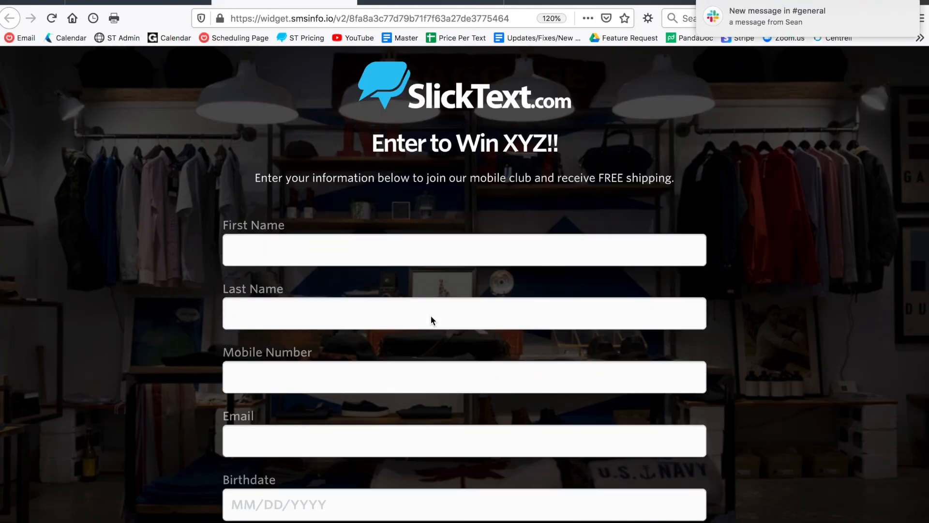
pyautogui.hotkey('ctrl', '0')
pyautogui.click(441, 220)
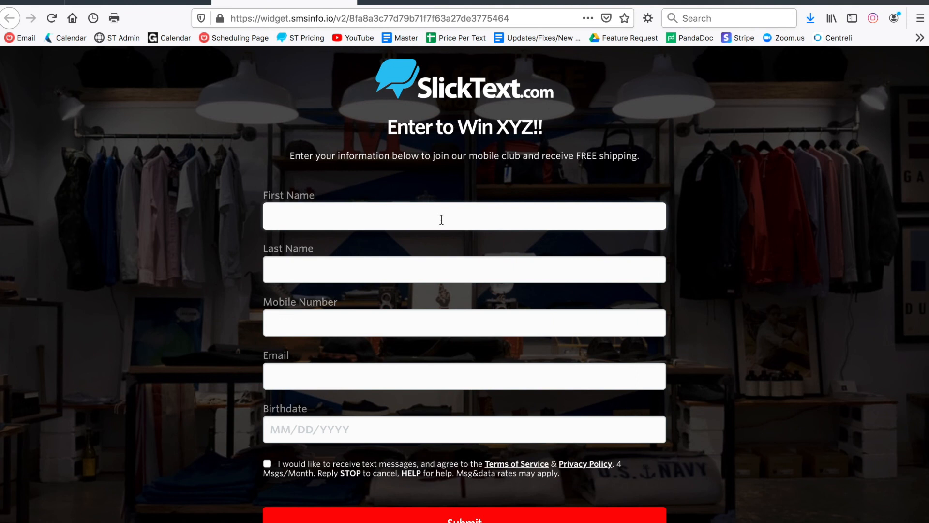
pyautogui.write('Bobby')
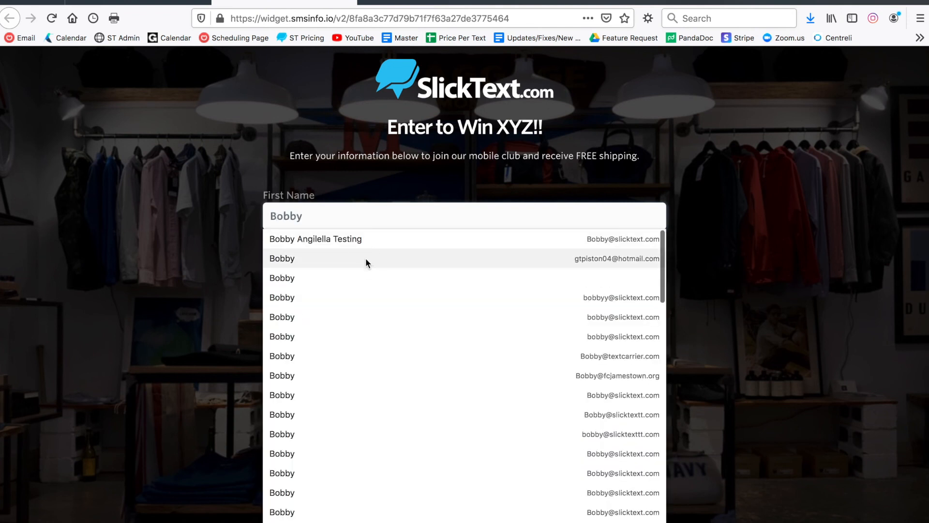
pyautogui.click(366, 257)
# Enter a test mobile number, email address and birthdate in the live form.
pyautogui.click(321, 326)
pyautogui.press('Tab')
pyautogui.press('Tab')
pyautogui.write('05/23/2000')
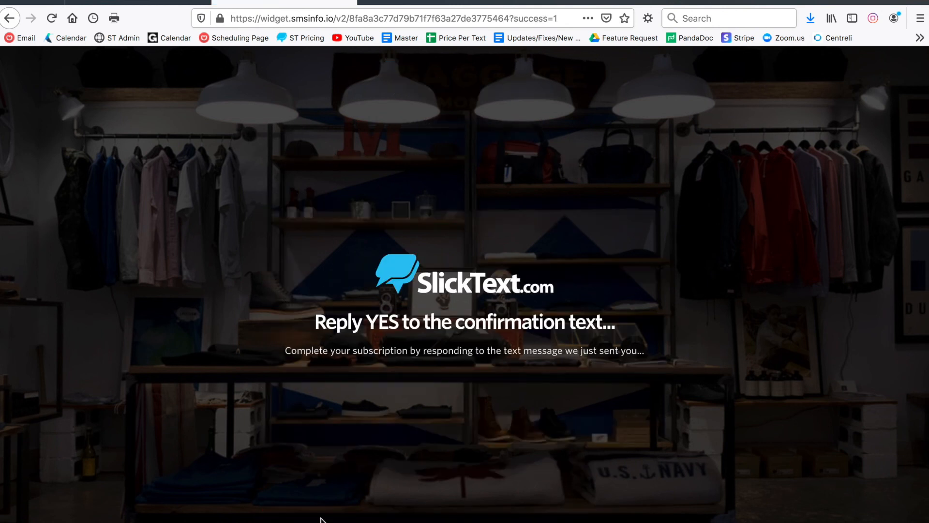
pyautogui.moveTo(787, 30)
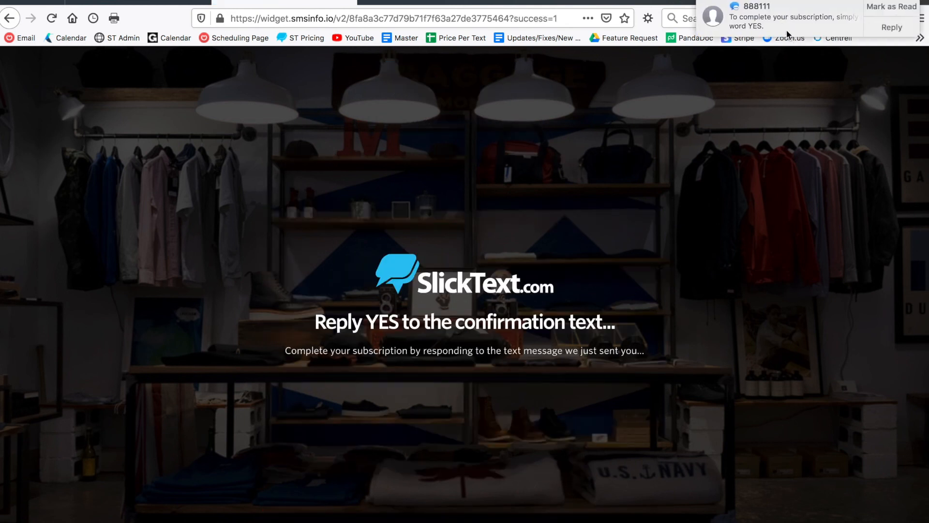